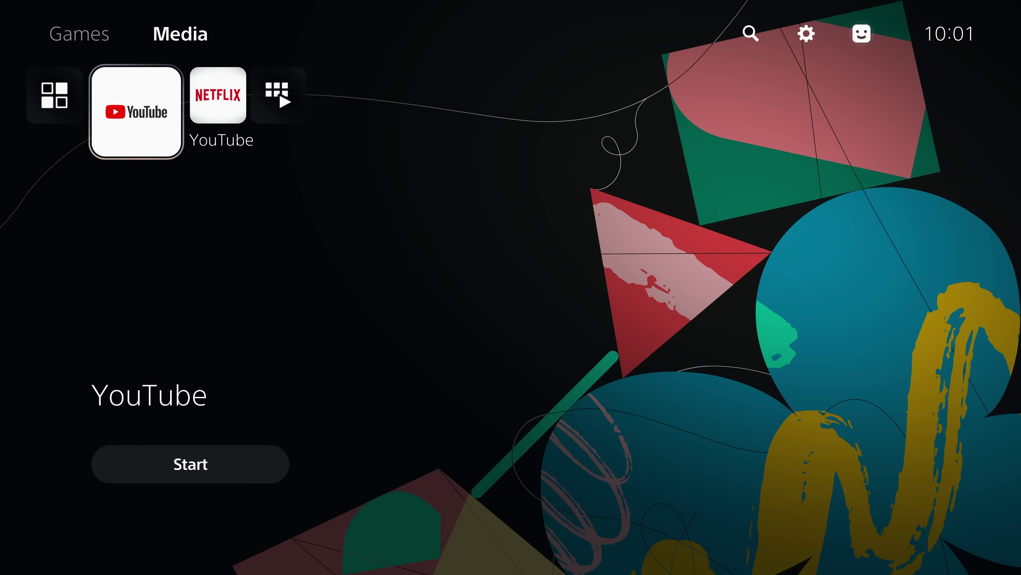
Start the selected YouTube tile from the Media tab to launch the app
{"action": "key", "text": "Return"}
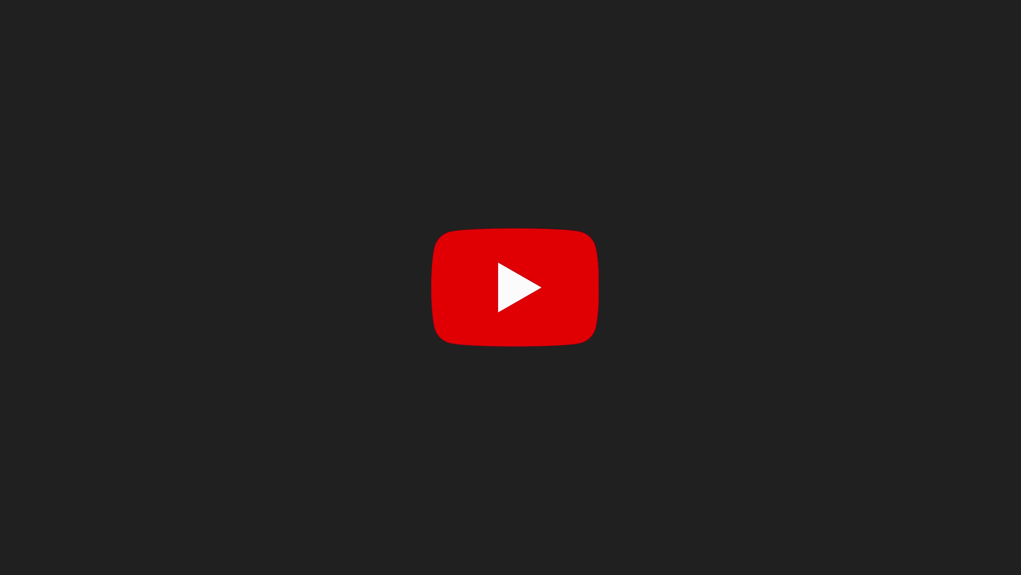
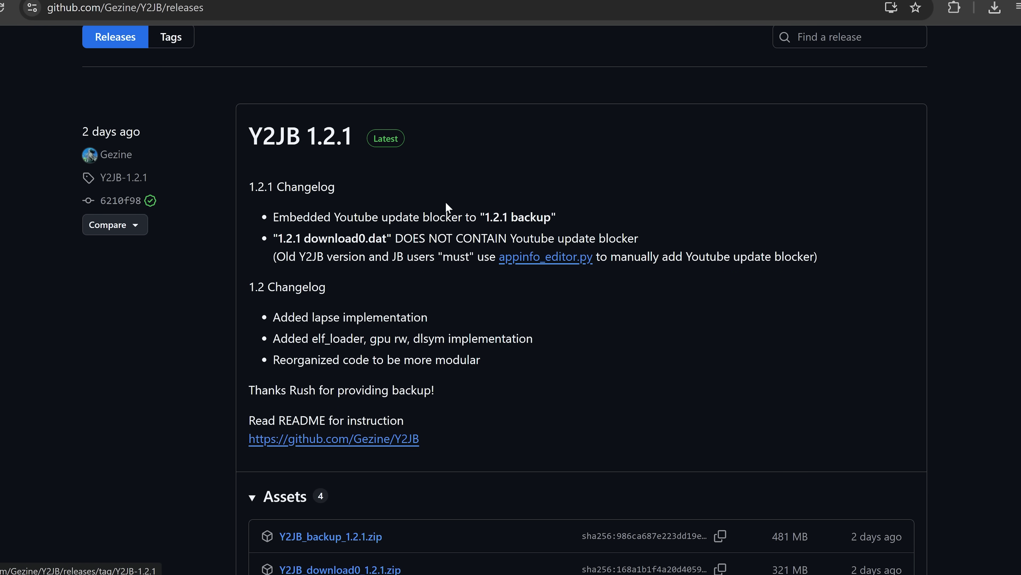
Highlight the YouTube update blocker note and scroll through the autoloader releases
{"action": "left_click_drag", "start_coordinate": [272, 219], "coordinate": [600, 223]}
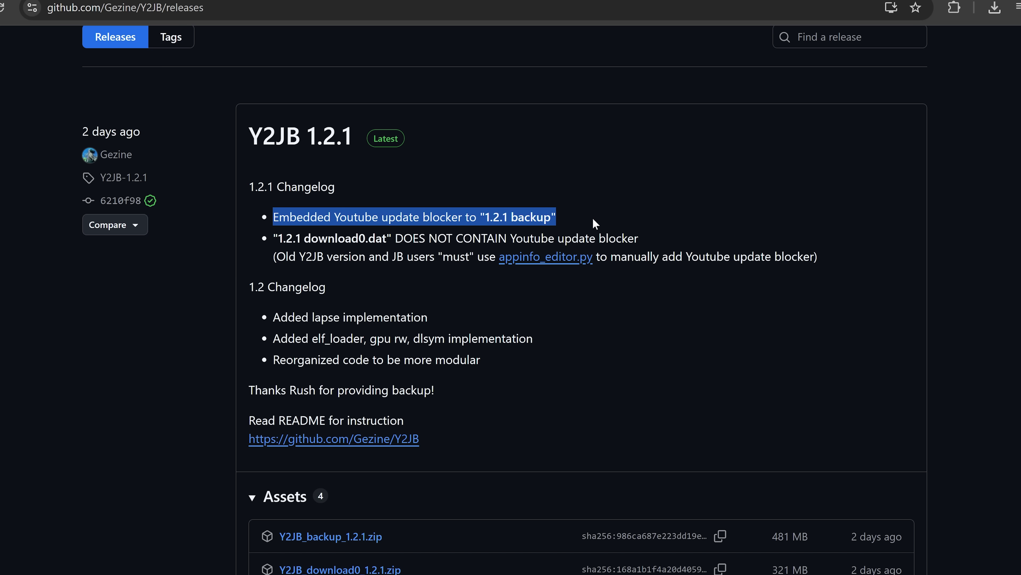
{"action": "left_click_drag", "start_coordinate": [601, 214], "coordinate": [279, 219]}
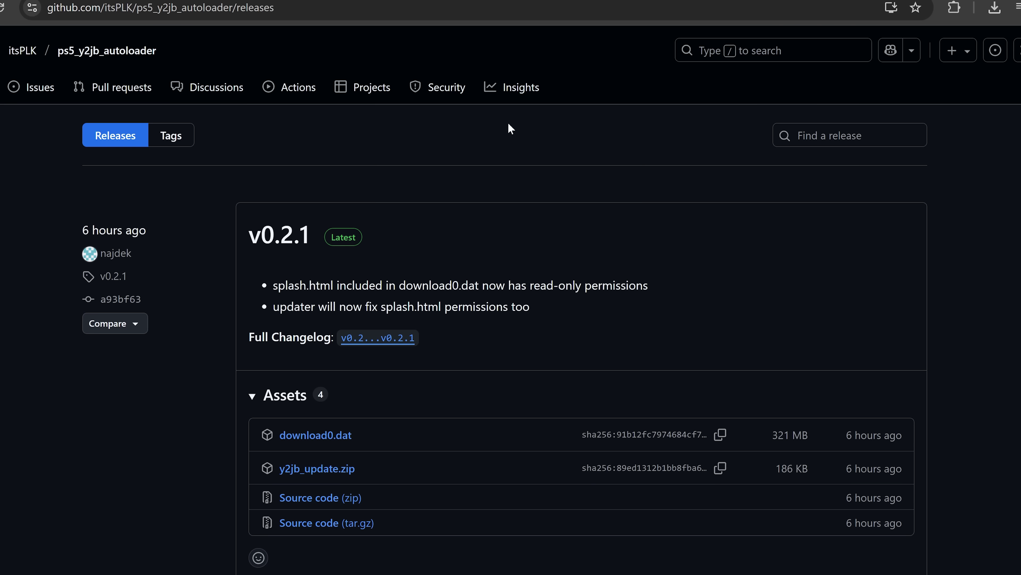
{"action": "scroll", "coordinate": [433, 224], "scroll_direction": "down", "scroll_amount": 2}
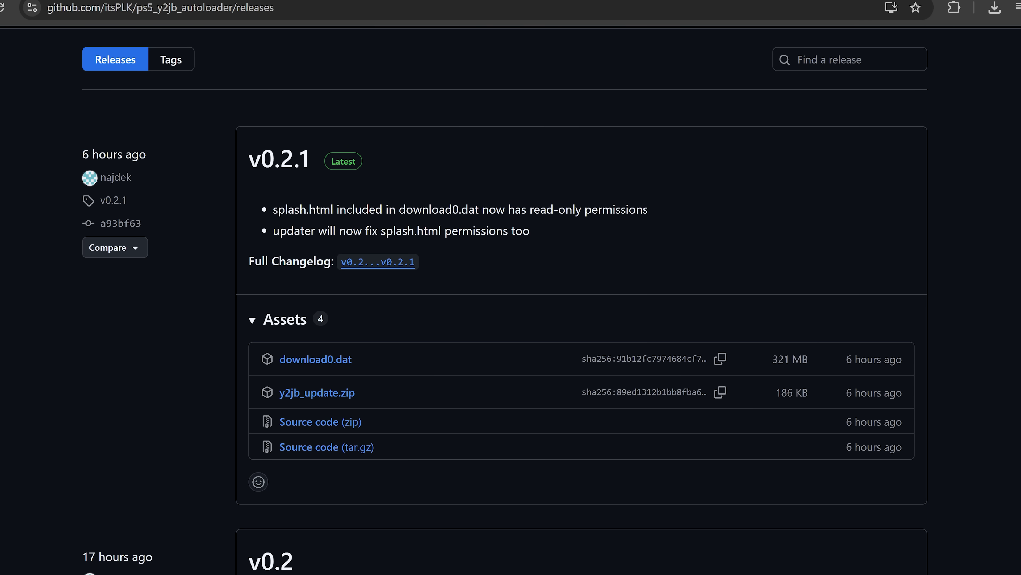
{"action": "scroll", "coordinate": [461, 254], "scroll_direction": "up", "scroll_amount": 2}
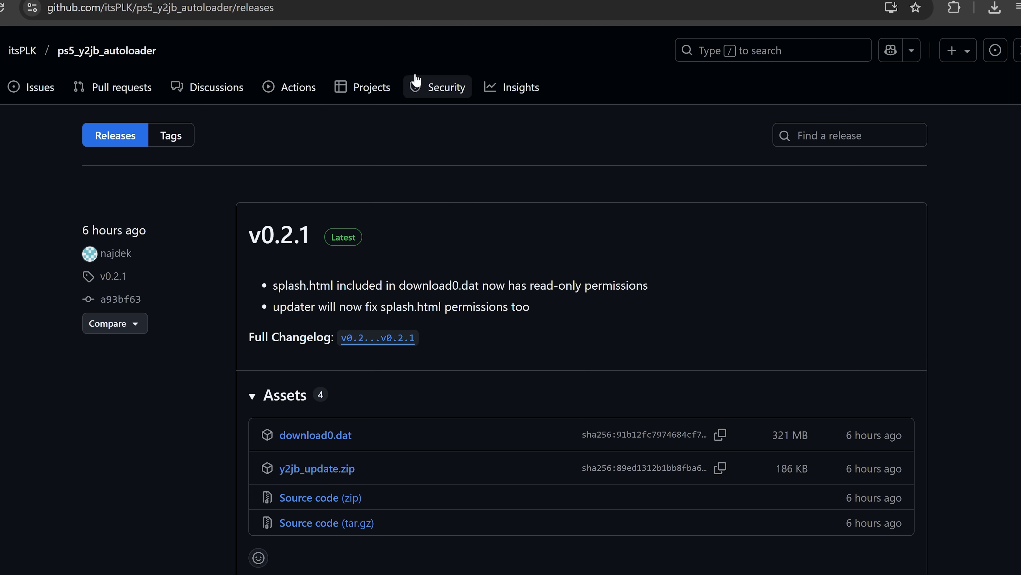
{"action": "scroll", "coordinate": [528, 380], "scroll_direction": "down", "scroll_amount": 1}
{"action": "scroll", "coordinate": [528, 380], "scroll_direction": "down", "scroll_amount": 10}
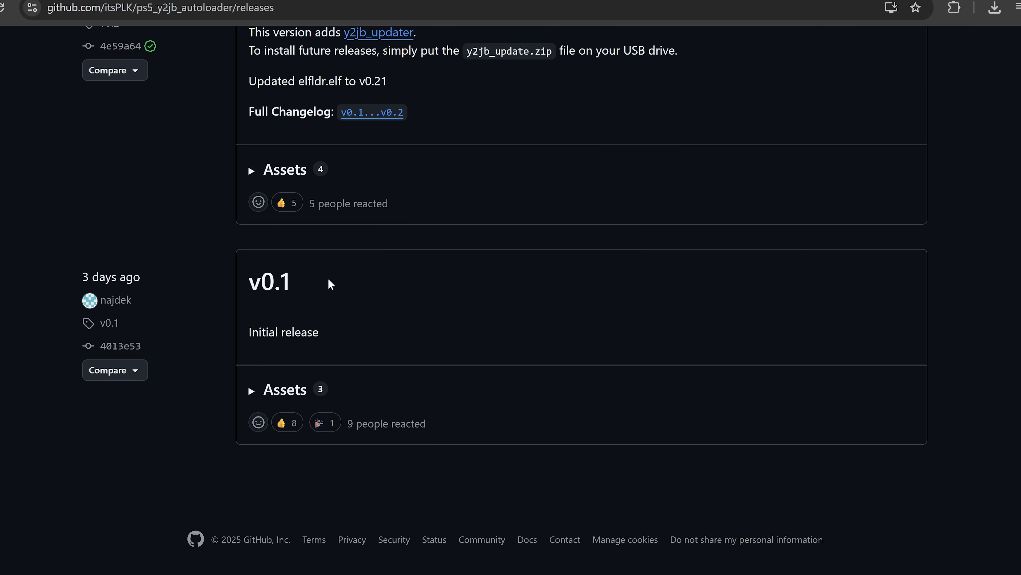
Highlight the v0.1 release heading, then revisit Y2JB and highlight its 1.2.1 release title
{"action": "double_click", "coordinate": [333, 294]}
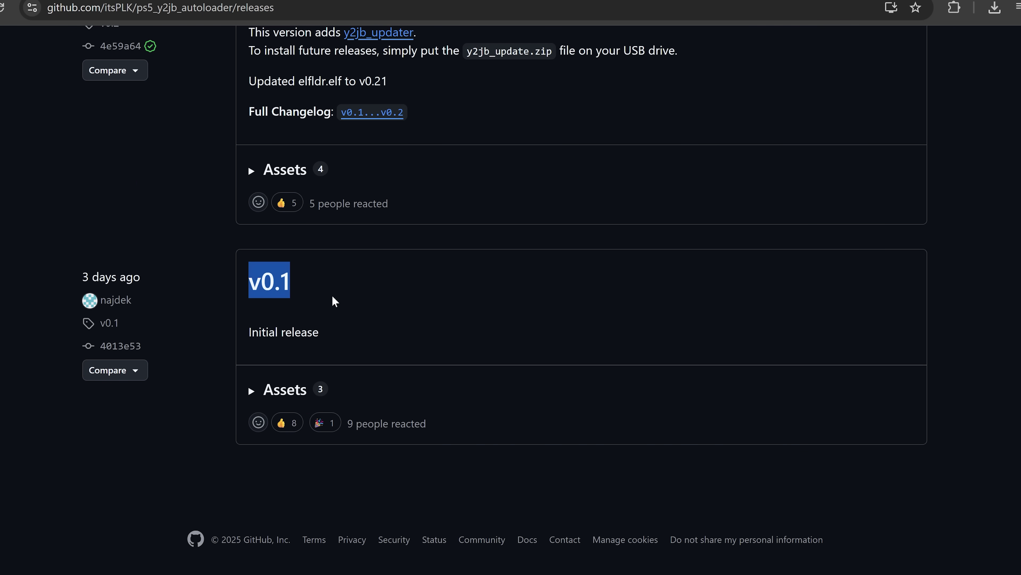
{"action": "scroll", "coordinate": [342, 314], "scroll_direction": "up", "scroll_amount": 3}
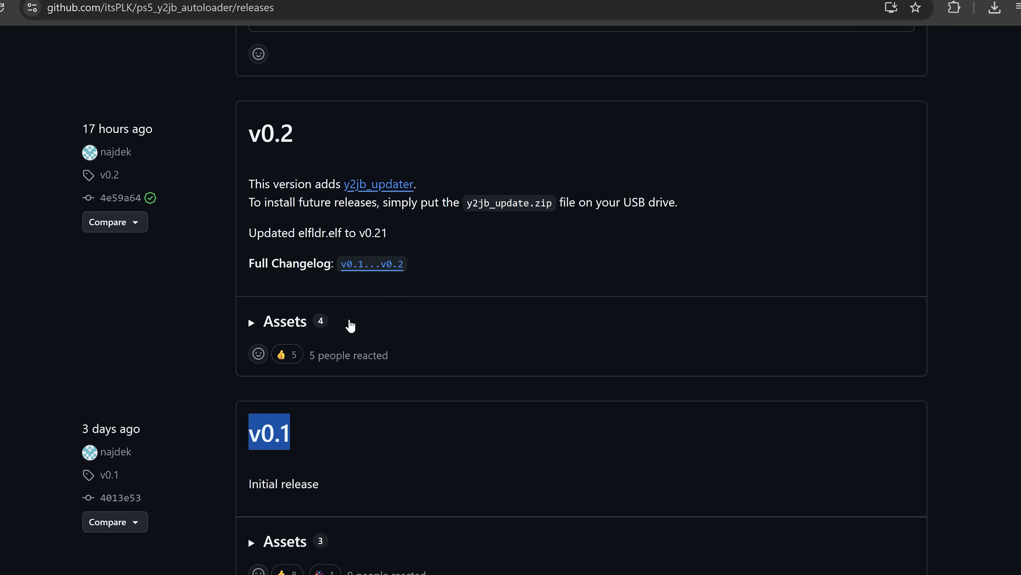
{"action": "scroll", "coordinate": [350, 325], "scroll_direction": "up", "scroll_amount": 10}
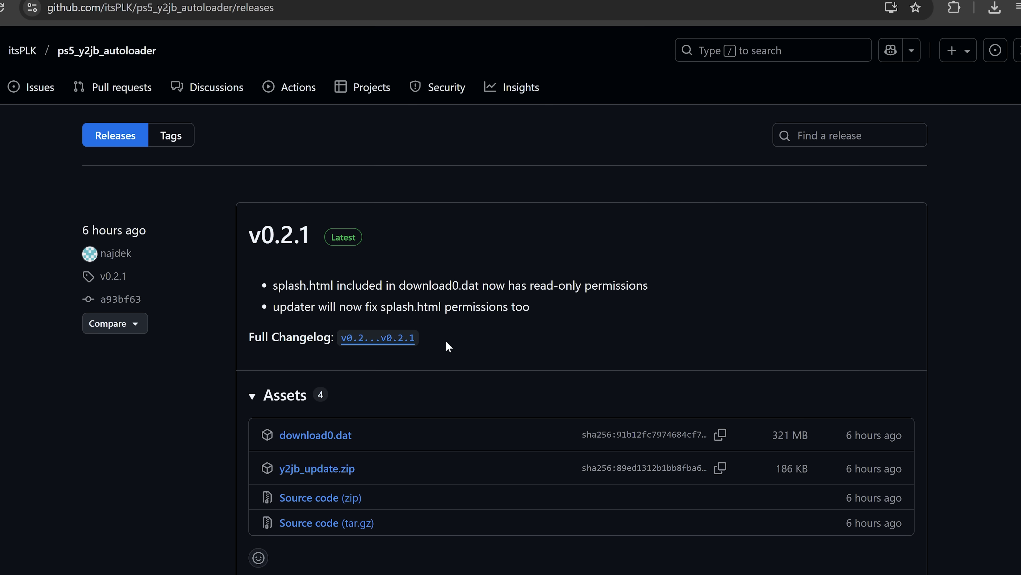
{"action": "left_click", "coordinate": [193, 1]}
{"action": "left_click_drag", "start_coordinate": [243, 132], "coordinate": [353, 135]}
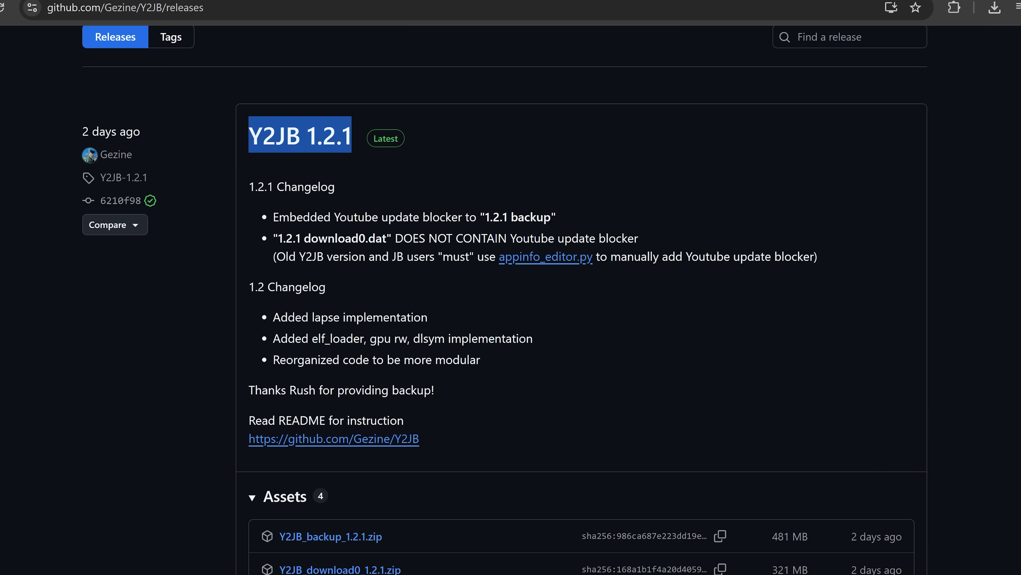
Return to the ps5_y2jb_autoloader releases page and move focus up toward the settings
{"action": "key", "text": "ctrl+Tab"}
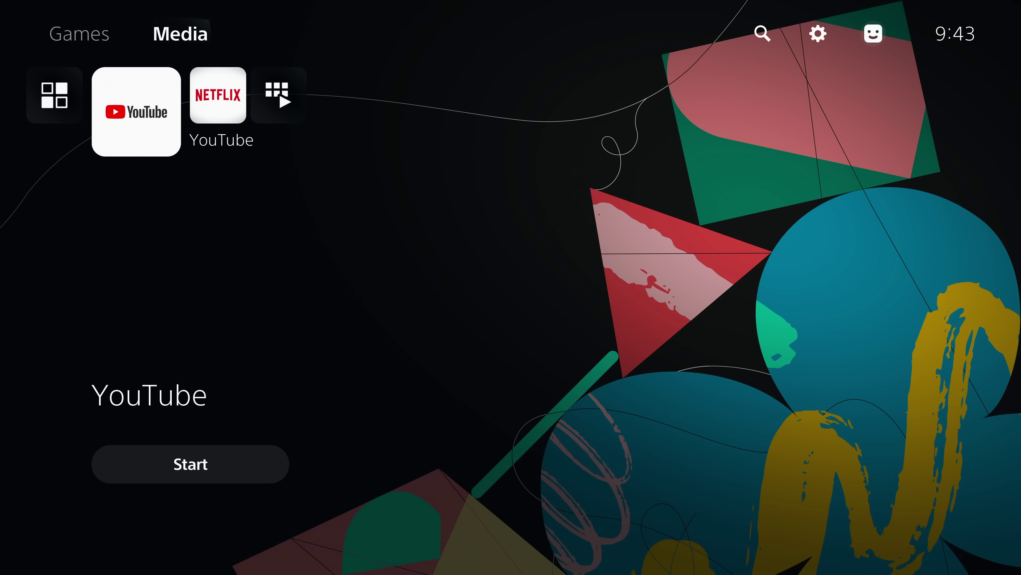
{"action": "key", "text": "Up"}
{"action": "key", "text": "Right"}
{"action": "key", "text": "Right"}
{"action": "key", "text": "Return"}
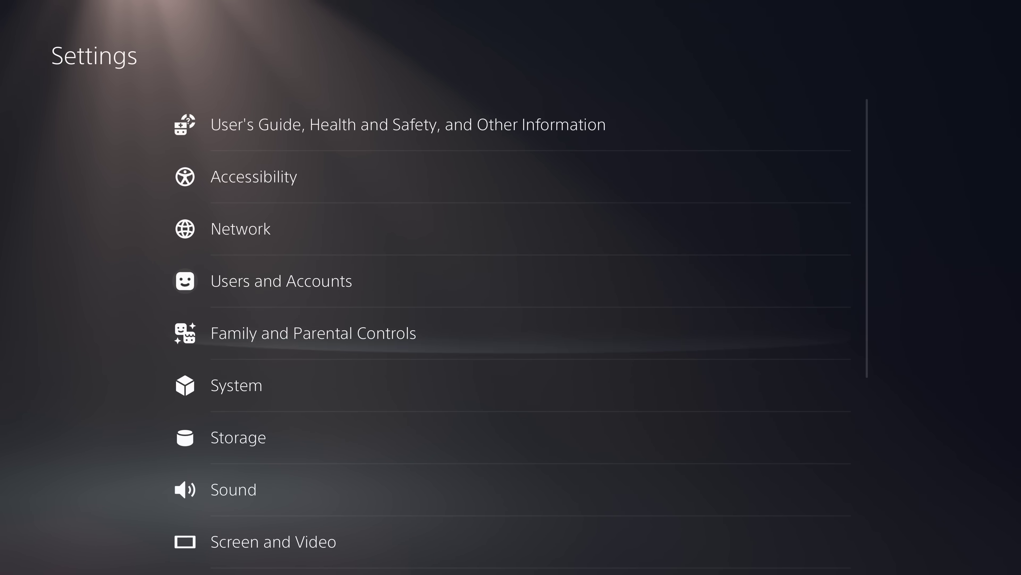
{"action": "key", "text": "Up"}
{"action": "key", "text": "Return"}
{"action": "key", "text": "Down"}
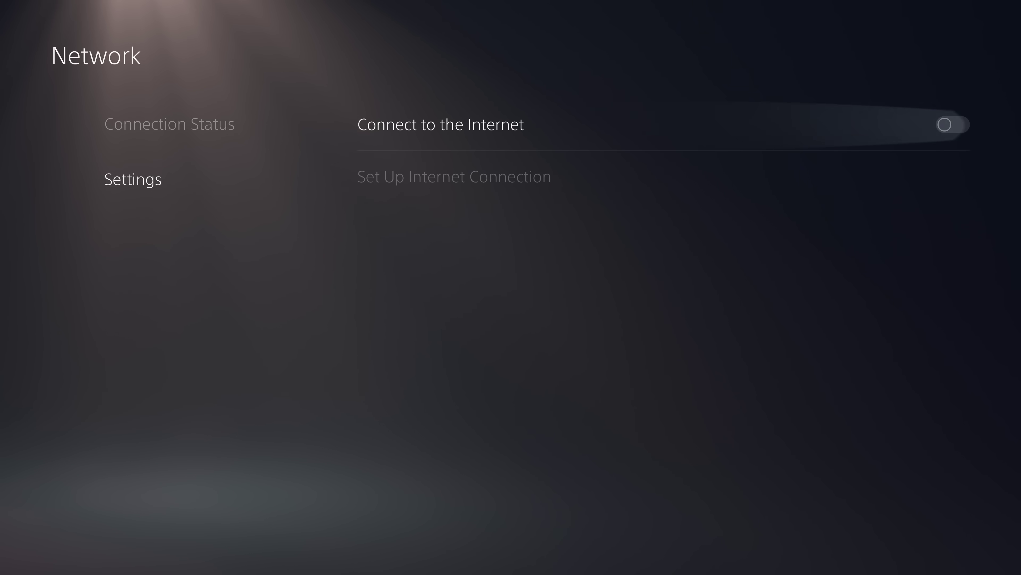
{"action": "key", "text": "Right"}
{"action": "key", "text": "Escape"}
{"action": "key", "text": "Escape"}
{"action": "key", "text": "Escape"}
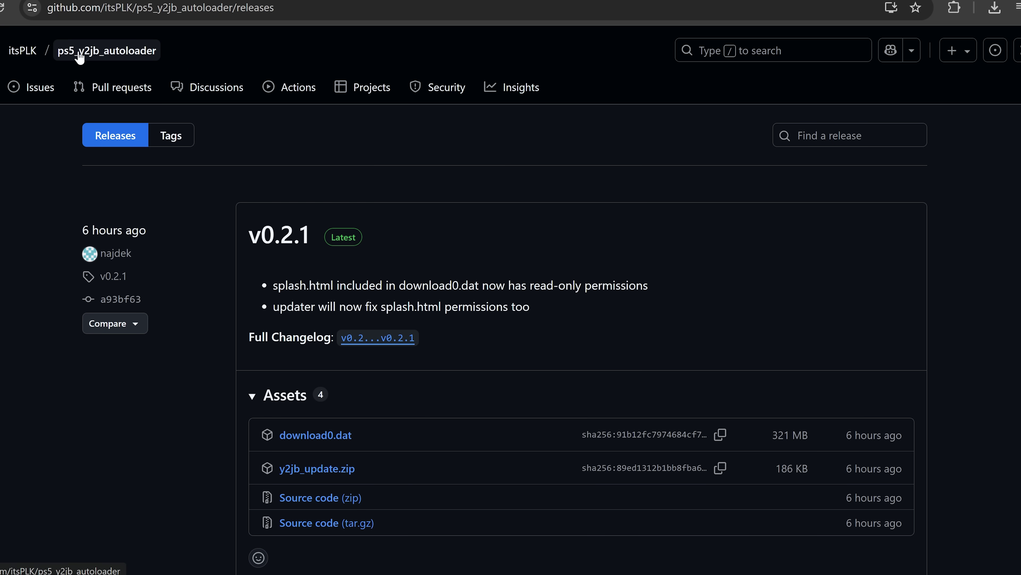
Download download0.dat and y2jb_update.zip from the autoloader v0.2.1 assets
{"action": "scroll", "coordinate": [189, 76], "scroll_direction": "down", "scroll_amount": 4}
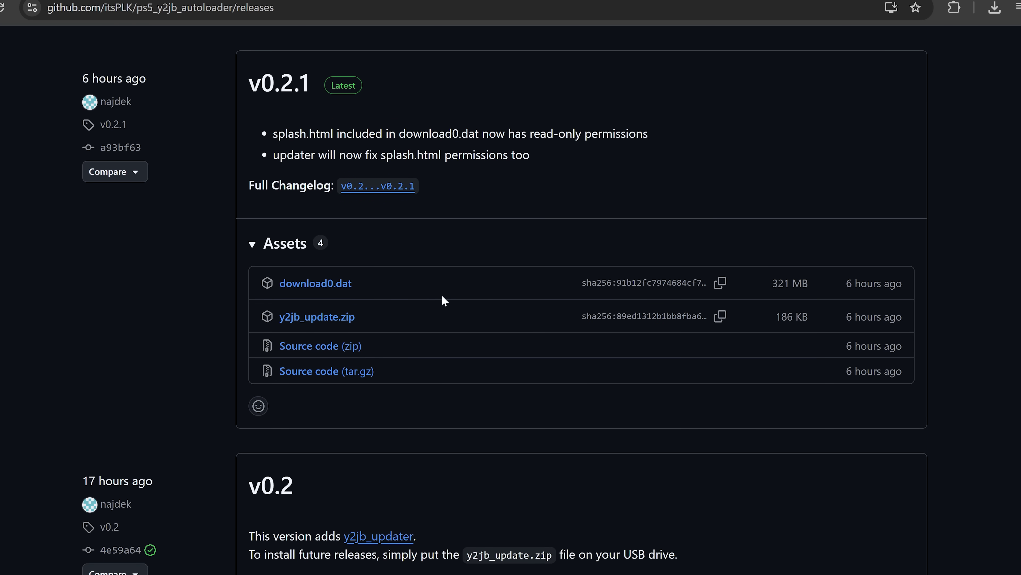
{"action": "left_click", "coordinate": [294, 287]}
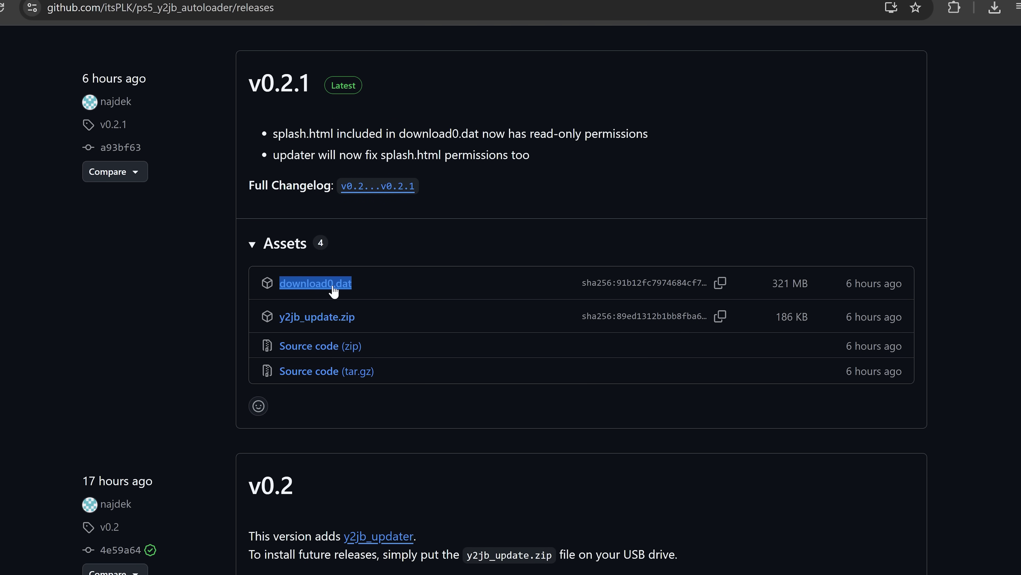
{"action": "left_click_drag", "start_coordinate": [383, 316], "coordinate": [277, 322]}
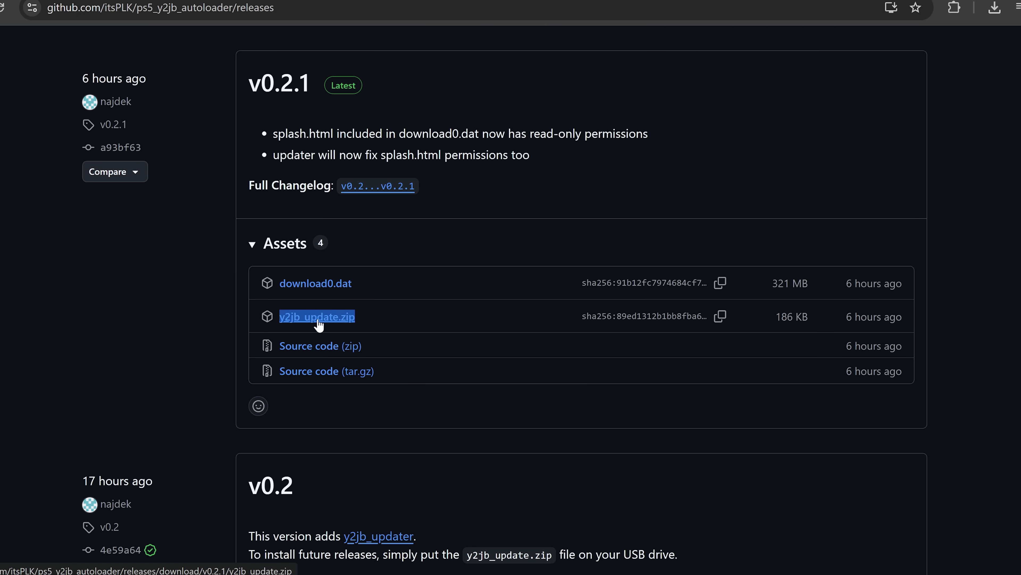
{"action": "scroll", "coordinate": [353, 285], "scroll_direction": "up", "scroll_amount": 4}
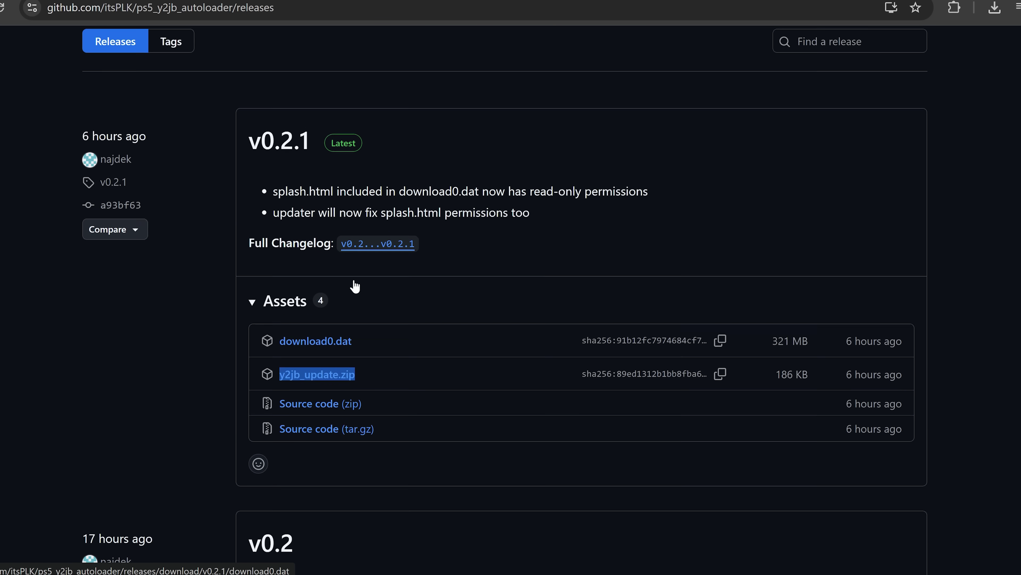
{"action": "left_click", "coordinate": [643, 1]}
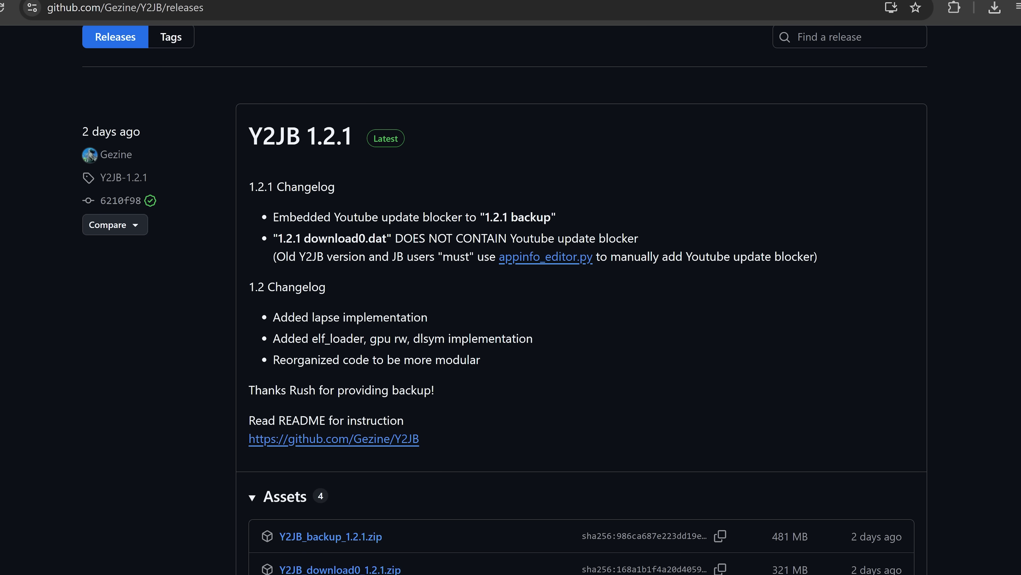
Download Y2JB_download0_1.2.1.zip from the Y2JB 1.2.1 release assets
{"action": "left_click_drag", "start_coordinate": [272, 217], "coordinate": [605, 221]}
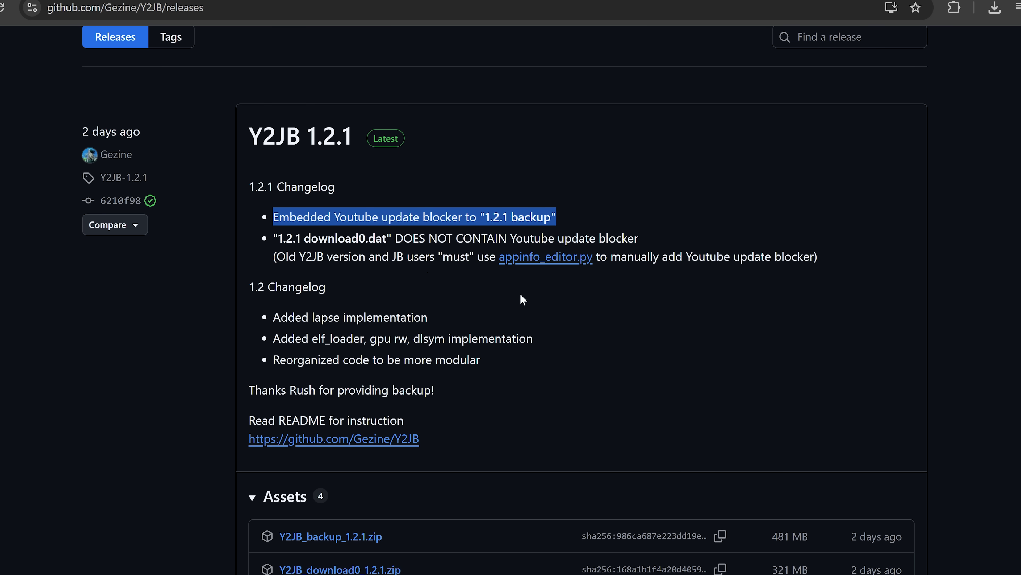
{"action": "left_click", "coordinate": [494, 294]}
{"action": "scroll", "coordinate": [527, 306], "scroll_direction": "down", "scroll_amount": 6}
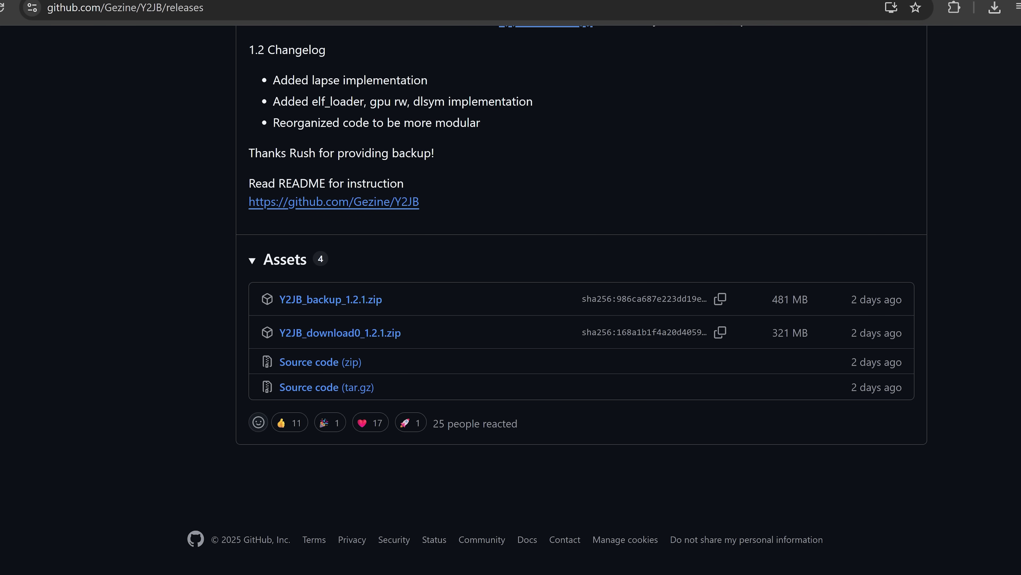
{"action": "left_click_drag", "start_coordinate": [282, 339], "coordinate": [435, 337]}
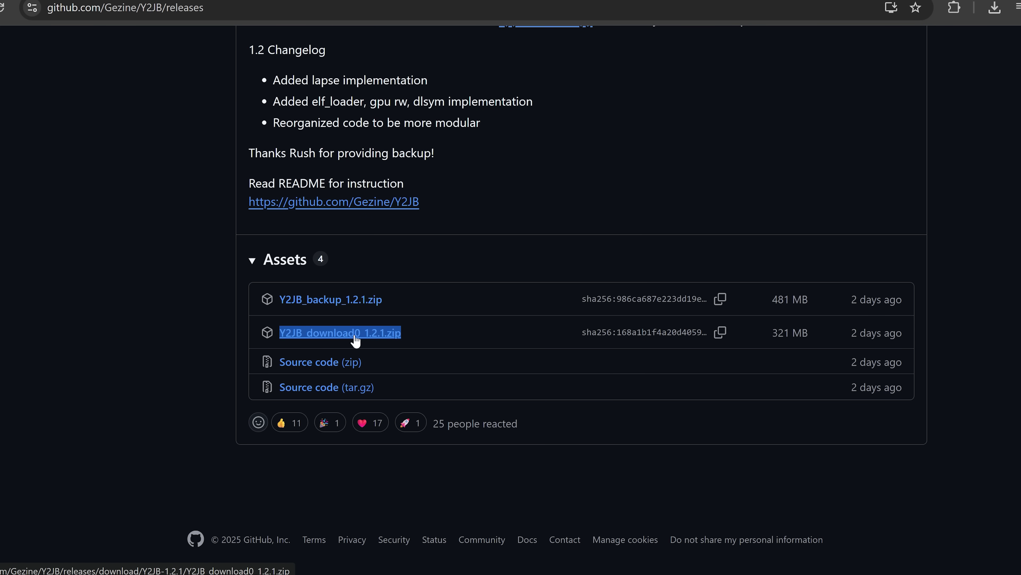
{"action": "scroll", "coordinate": [497, 333], "scroll_direction": "up", "scroll_amount": 8}
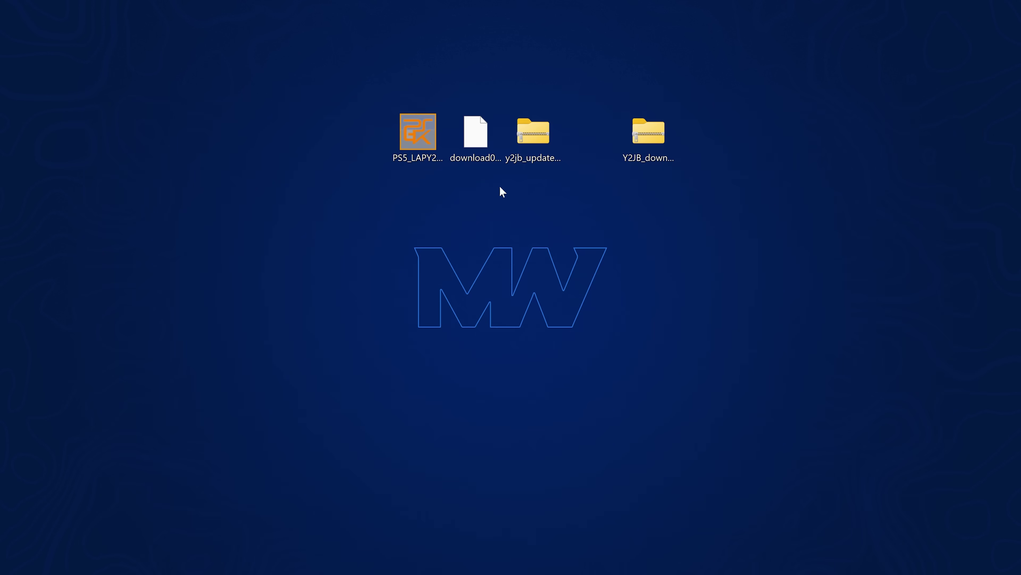
{"action": "left_click_drag", "start_coordinate": [317, 100], "coordinate": [877, 233]}
Check in This PC that the USB (G:) drive's file system is exFAT
{"action": "left_click", "coordinate": [819, 290]}
{"action": "left_click", "coordinate": [577, 571]}
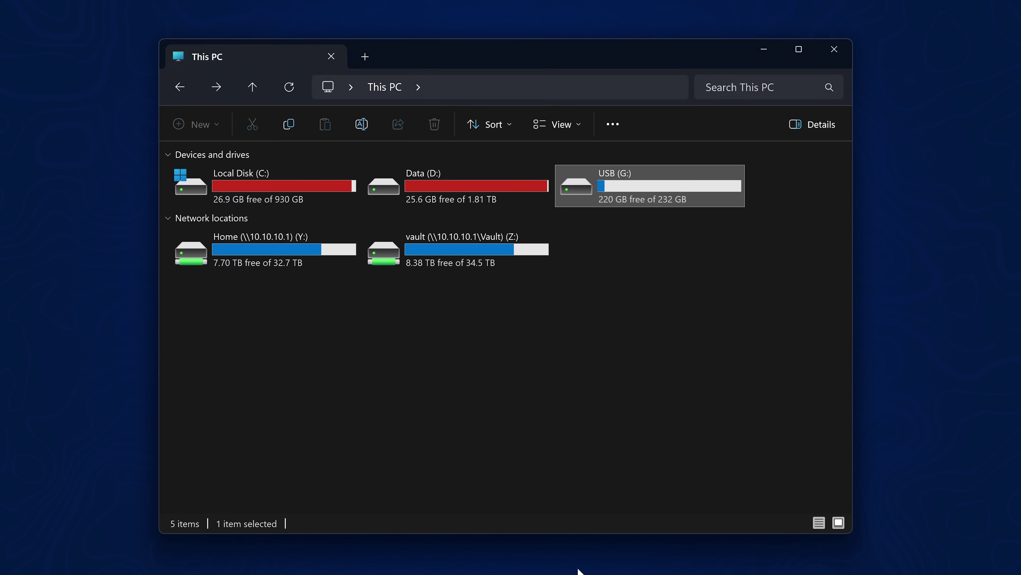
{"action": "right_click", "coordinate": [636, 191]}
{"action": "left_click", "coordinate": [703, 506]}
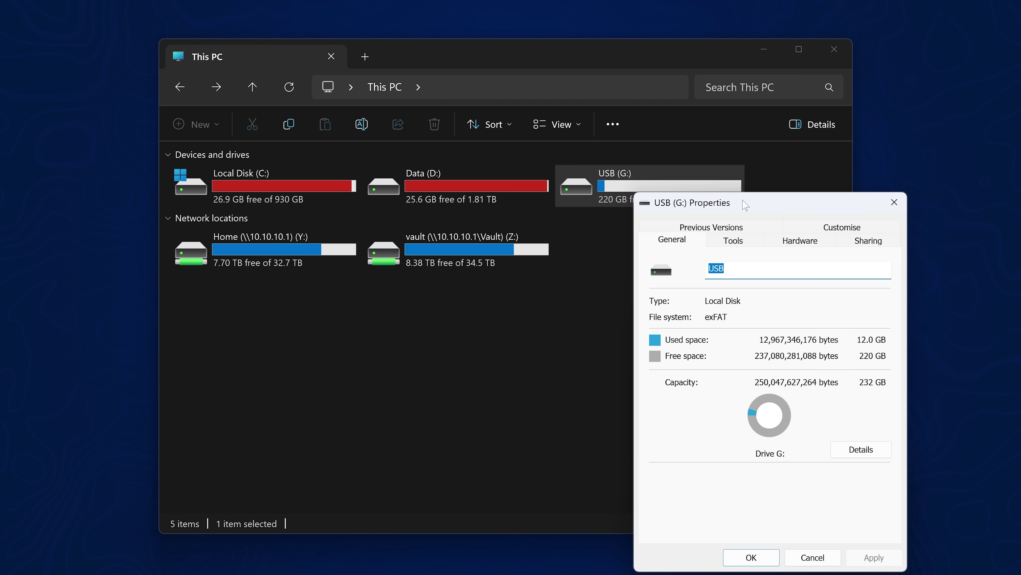
{"action": "left_click_drag", "start_coordinate": [744, 204], "coordinate": [454, 118]}
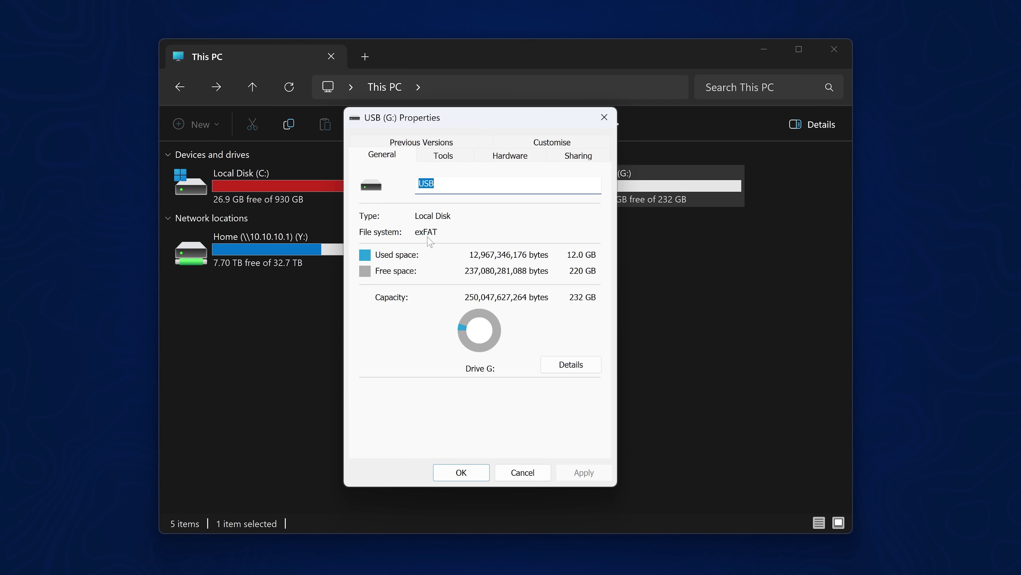
{"action": "left_click", "coordinate": [604, 117]}
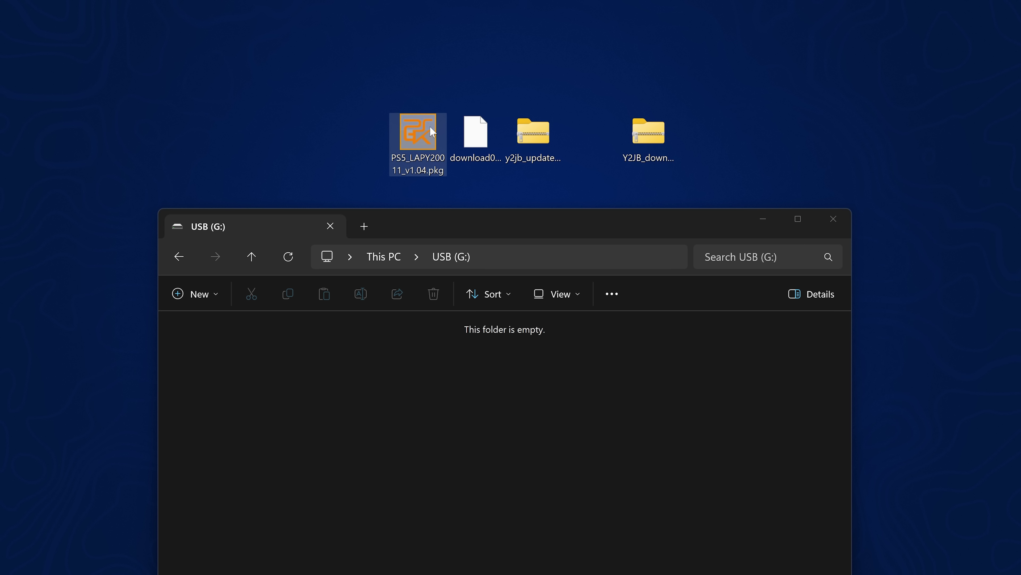
Copy PS5_LAPY20011_v1.04.pkg from the desktop onto USB (G:) and close Explorer
{"action": "left_click_drag", "start_coordinate": [430, 127], "coordinate": [416, 424]}
{"action": "left_click_drag", "start_coordinate": [593, 221], "coordinate": [617, 27]}
{"action": "left_click", "coordinate": [539, 240]}
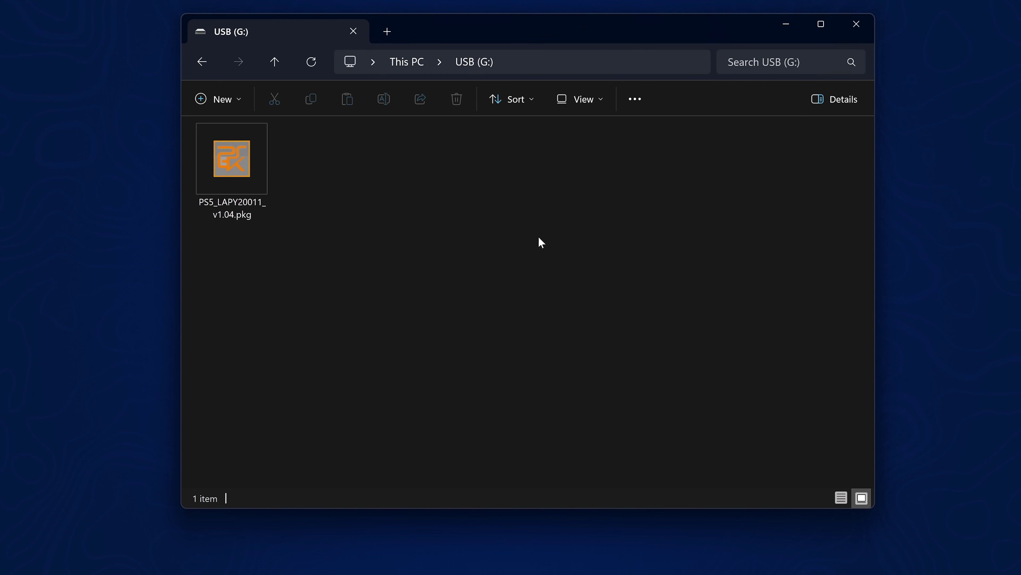
{"action": "left_click", "coordinate": [856, 25]}
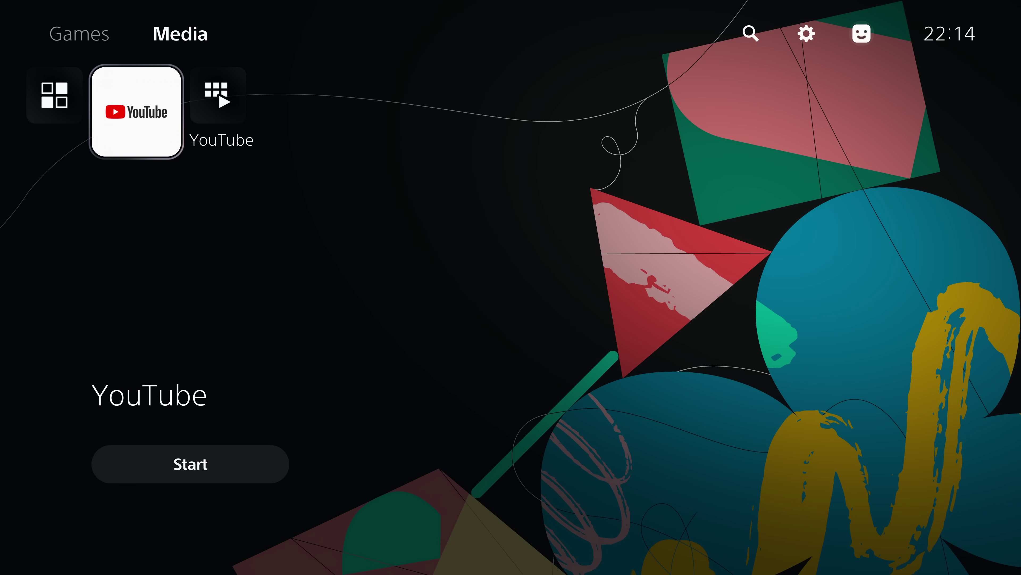
Start the focused YouTube app from the Media home screen
{"action": "key", "text": "Return"}
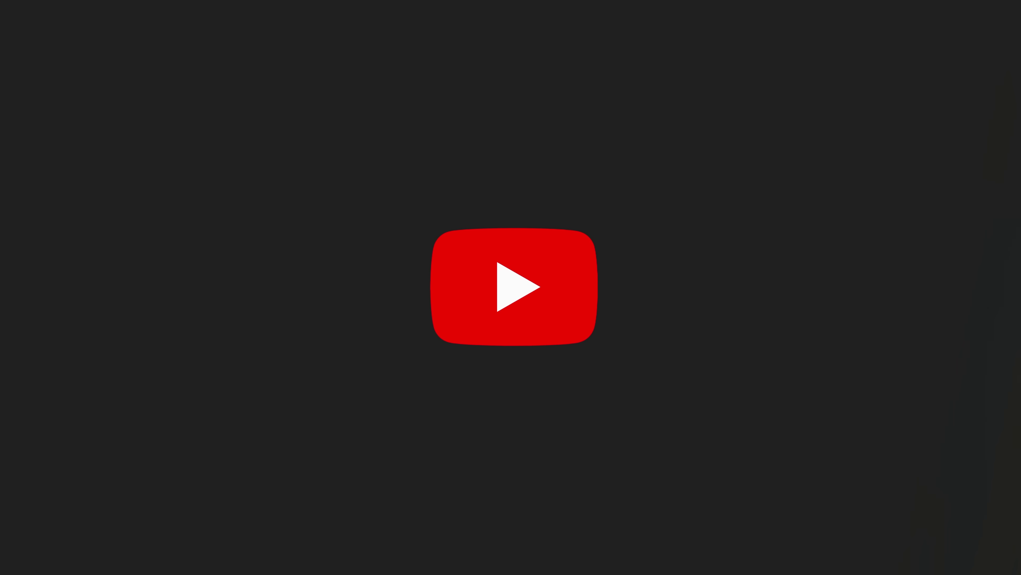
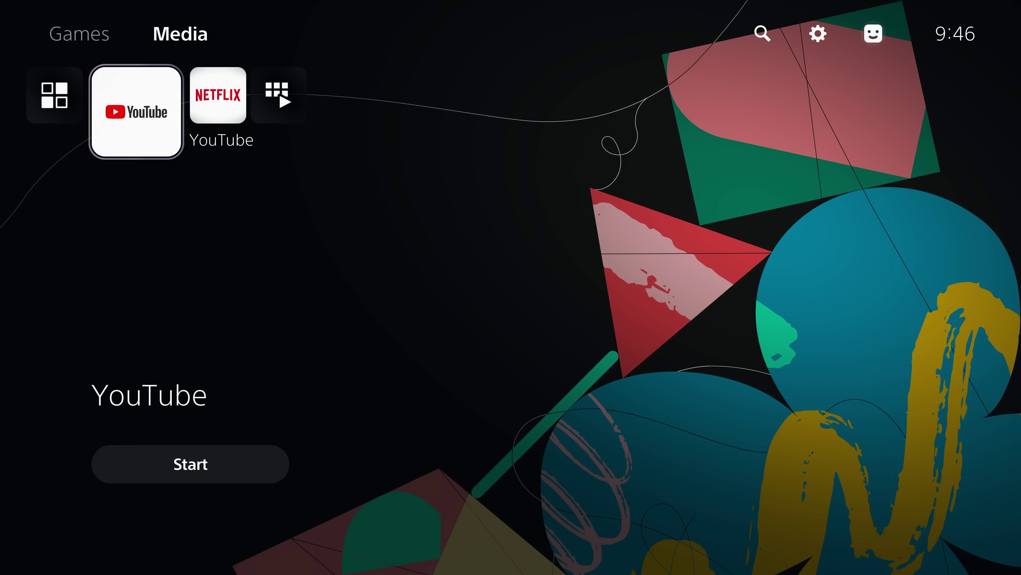
Install PS5_LAPY20011_v1.04.pkg with the etaHEN Toolbox Package Installer, then return home
{"action": "key", "text": "Up"}
{"action": "key", "text": "Right"}
{"action": "key", "text": "Right"}
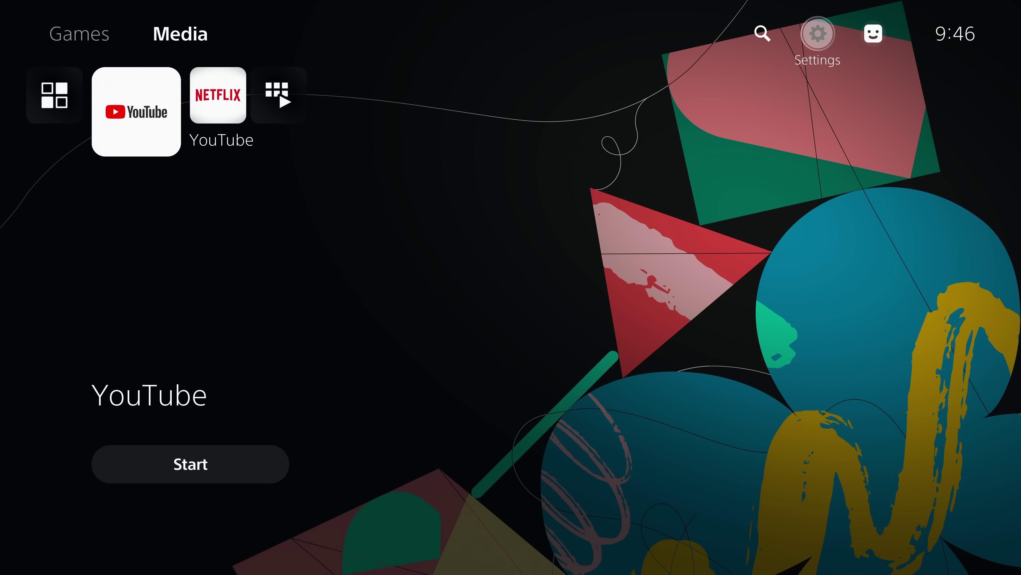
{"action": "key", "text": "Return"}
{"action": "key", "text": "Down"}
{"action": "key", "text": "Down"}
{"action": "key", "text": "Down"}
{"action": "key", "text": "Down"}
{"action": "key", "text": "Down"}
{"action": "key", "text": "Down"}
{"action": "key", "text": "Down"}
{"action": "key", "text": "Down"}
{"action": "key", "text": "Down"}
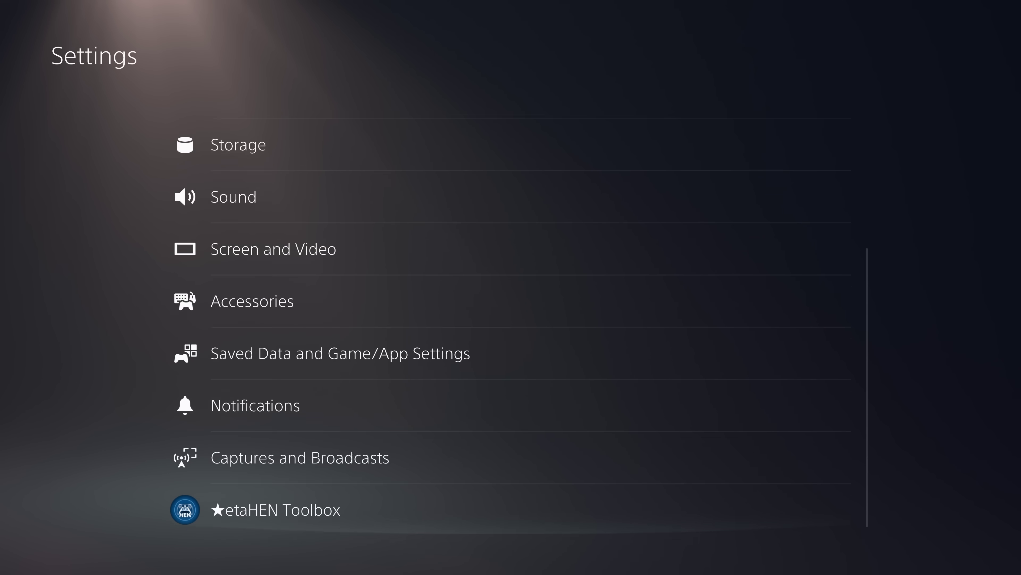
{"action": "key", "text": "Return"}
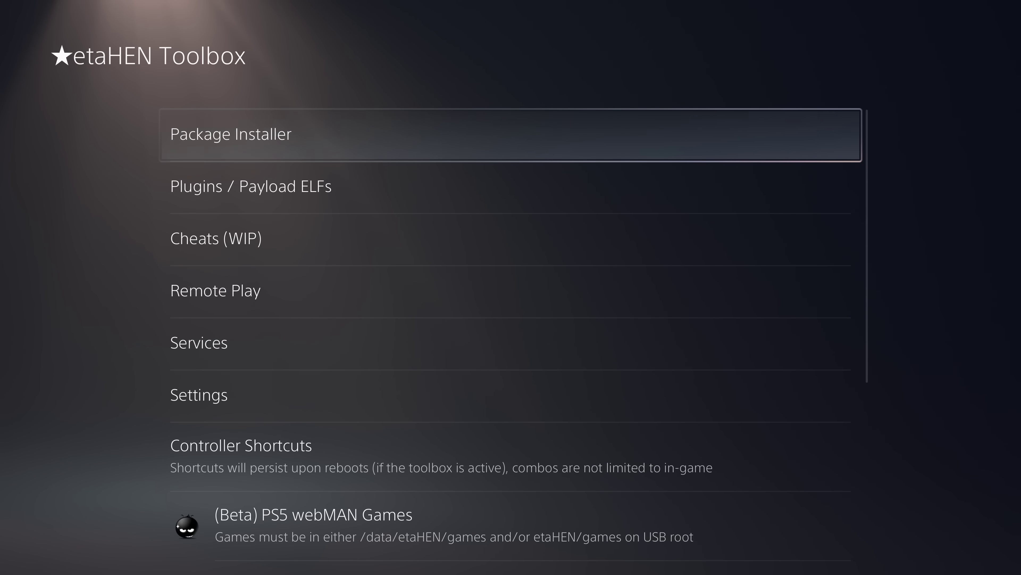
{"action": "key", "text": "Return"}
{"action": "key", "text": "Return"}
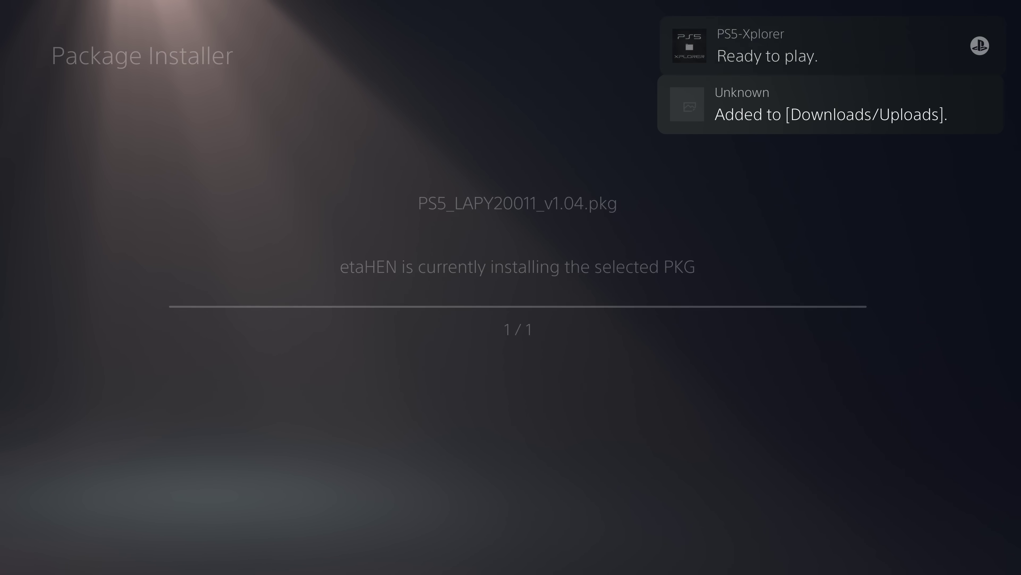
{"action": "key", "text": "Escape"}
{"action": "key", "text": "Escape"}
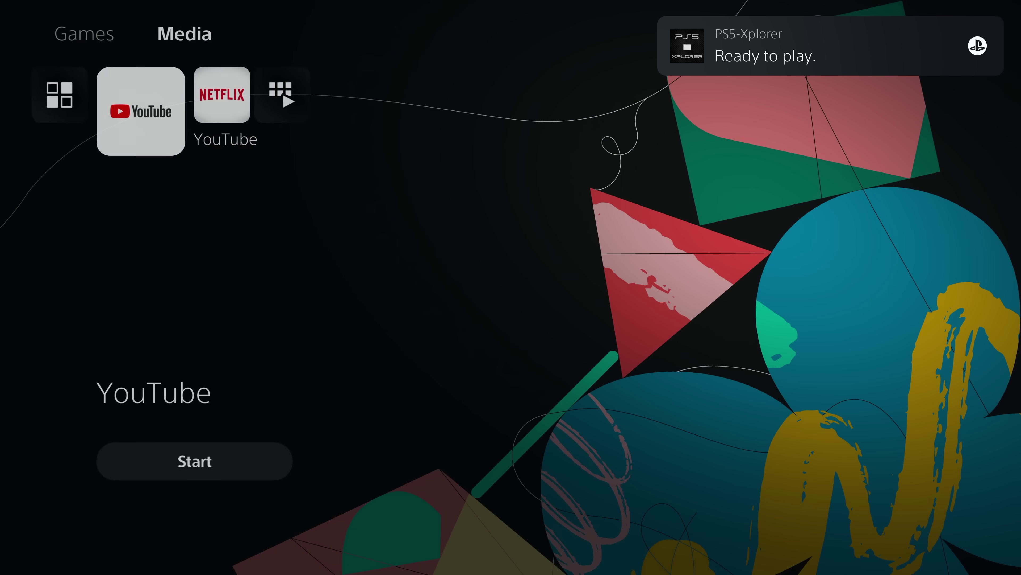
Launch PS5-Xplorer from the games row and grant it root access
{"action": "key", "text": "Up"}
{"action": "key", "text": "Left"}
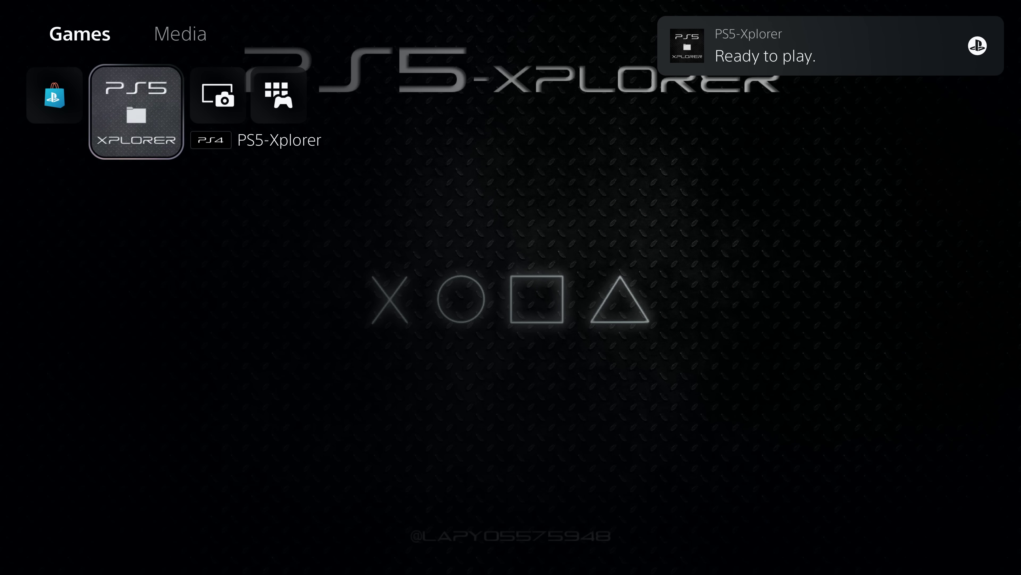
{"action": "key", "text": "Return"}
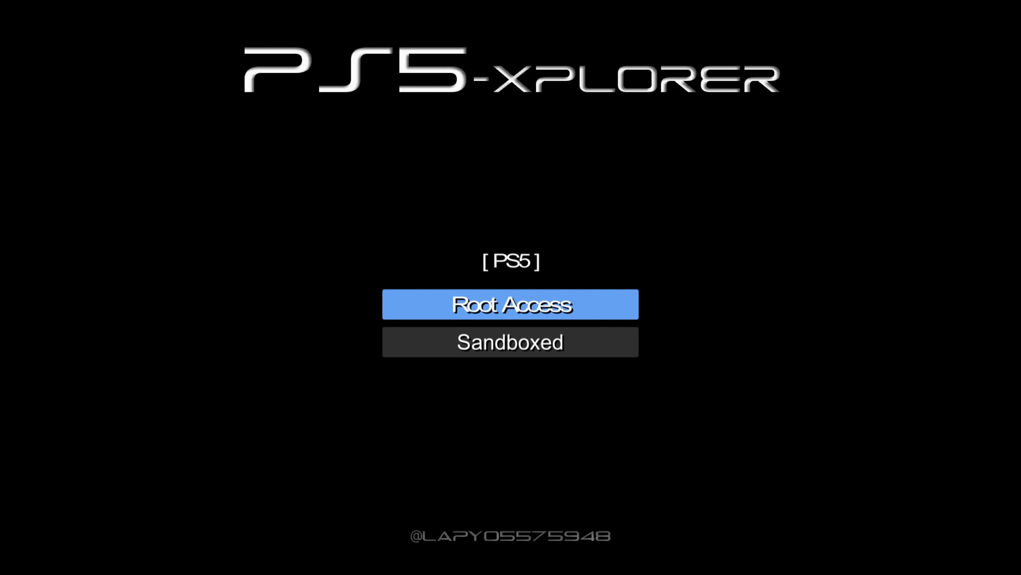
{"action": "key", "text": "Return"}
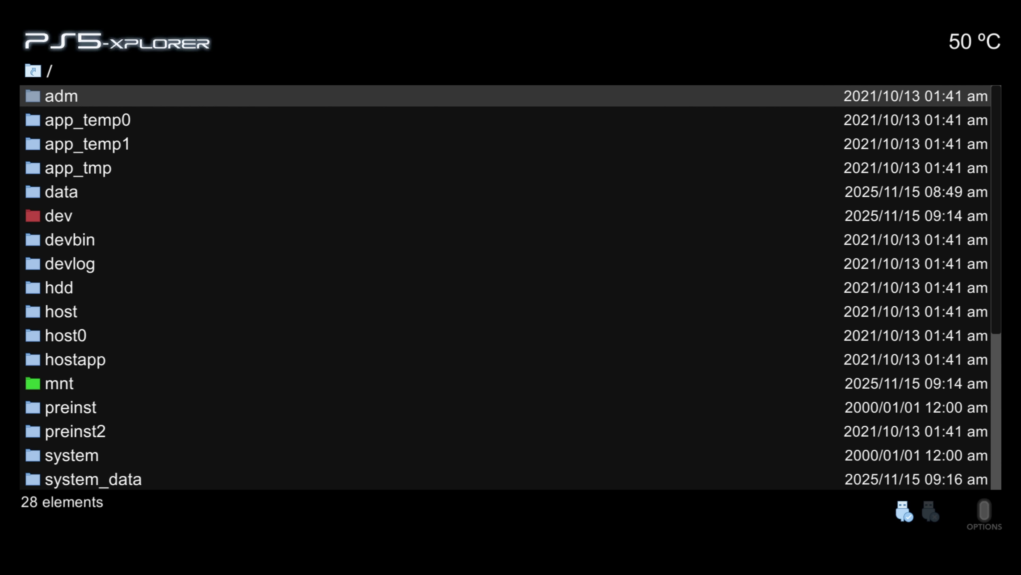
Browse to /system_data/priv/mms and select appinfo.db
{"action": "key", "text": "Down"}
{"action": "key", "text": "Down"}
{"action": "key", "text": "Down"}
{"action": "key", "text": "Down"}
{"action": "key", "text": "Down"}
{"action": "key", "text": "Down"}
{"action": "key", "text": "Down"}
{"action": "key", "text": "Down"}
{"action": "key", "text": "Down"}
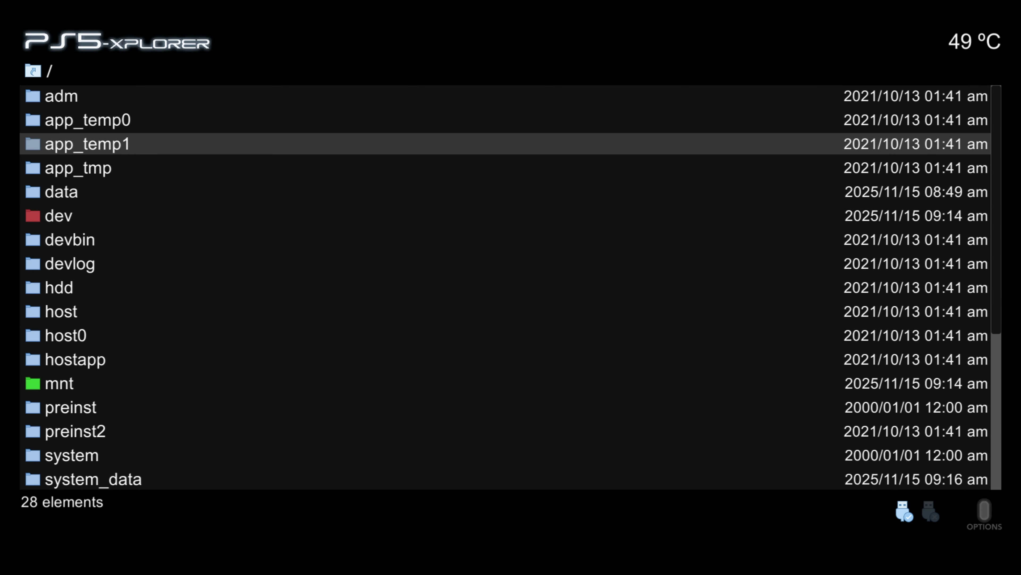
{"action": "key", "text": "Down"}
{"action": "key", "text": "Down"}
{"action": "key", "text": "Down"}
{"action": "key", "text": "Down"}
{"action": "key", "text": "Down"}
{"action": "key", "text": "Down"}
{"action": "key", "text": "Down"}
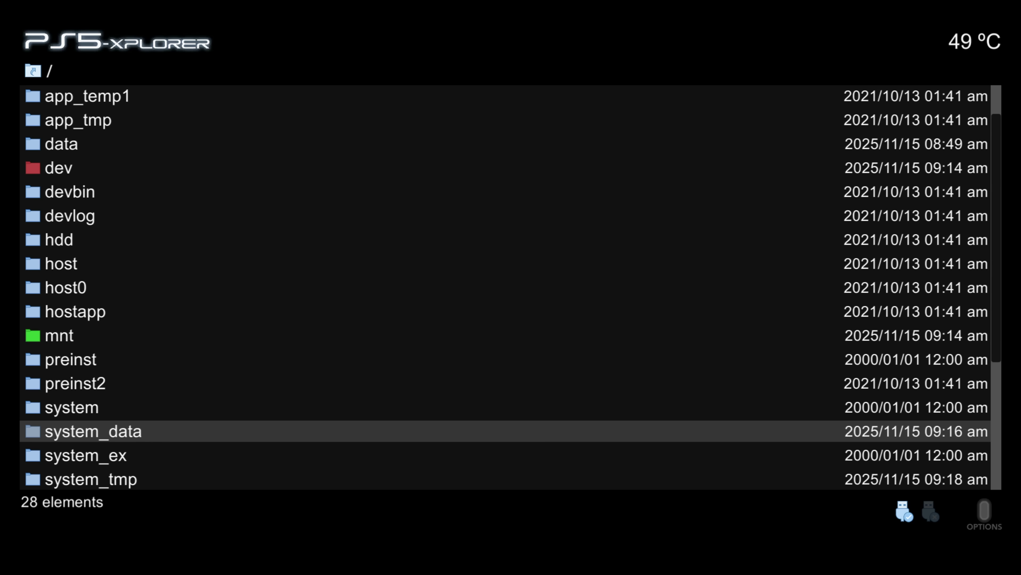
{"action": "key", "text": "Return"}
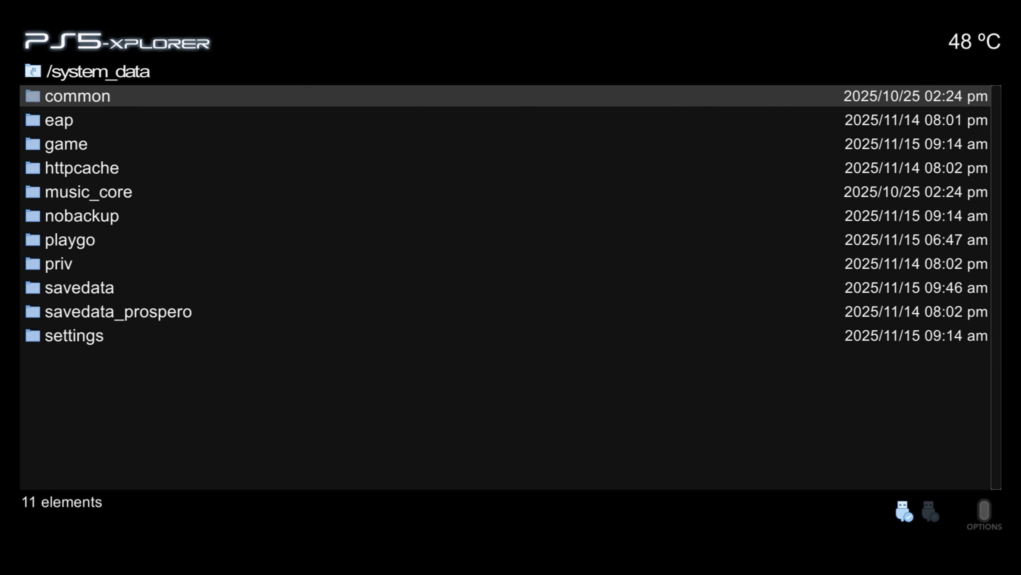
{"action": "key", "text": "Down"}
{"action": "key", "text": "Down"}
{"action": "key", "text": "Down"}
{"action": "key", "text": "Down"}
{"action": "key", "text": "Down"}
{"action": "key", "text": "Down"}
{"action": "key", "text": "Down"}
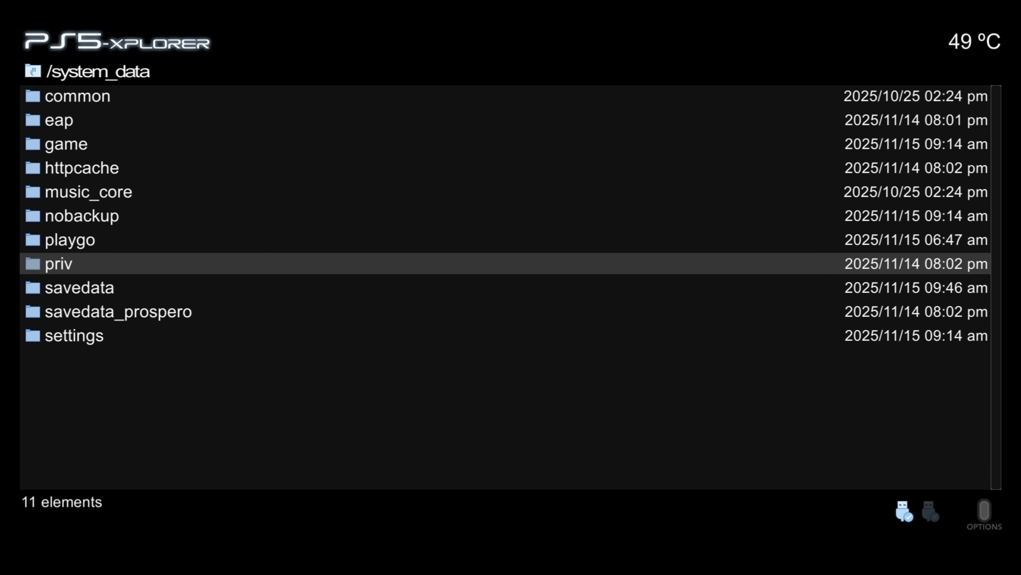
{"action": "key", "text": "Return"}
{"action": "key", "text": "Down"}
{"action": "key", "text": "Down"}
{"action": "key", "text": "Down"}
{"action": "key", "text": "Down"}
{"action": "key", "text": "Down"}
{"action": "key", "text": "Down"}
{"action": "key", "text": "Down"}
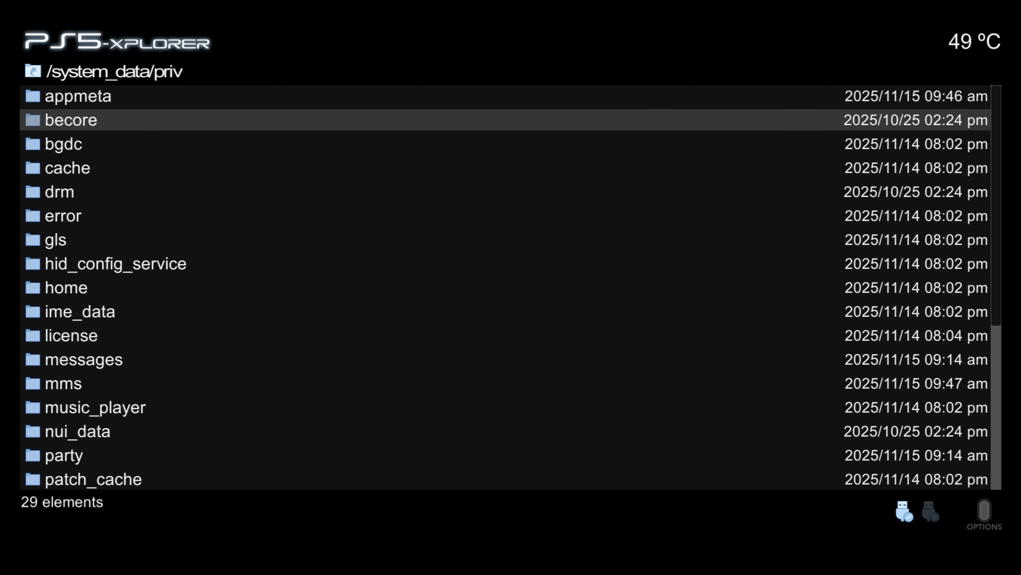
{"action": "key", "text": "Down"}
{"action": "key", "text": "Down"}
{"action": "key", "text": "Down"}
{"action": "key", "text": "Down"}
{"action": "key", "text": "Down"}
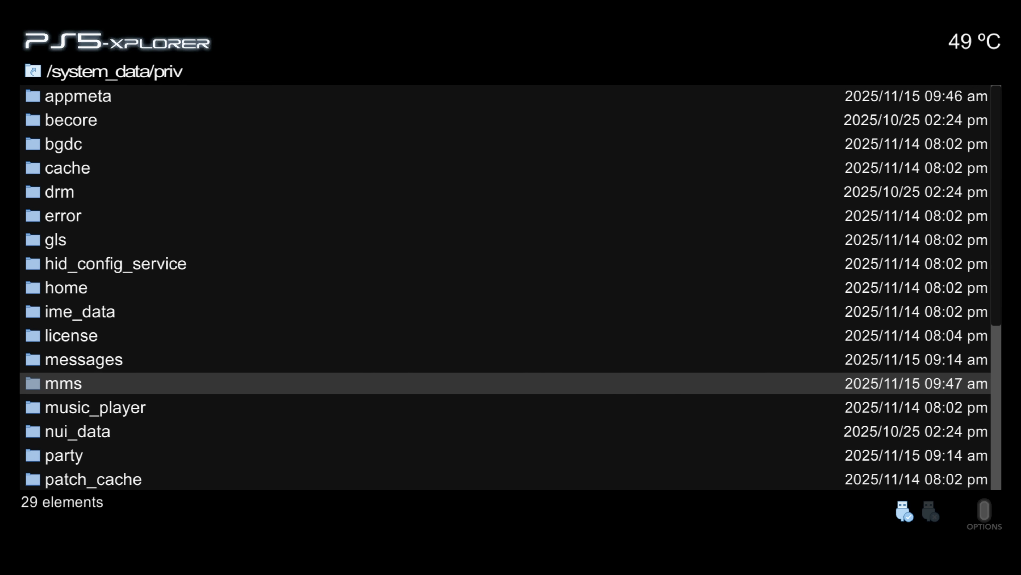
{"action": "key", "text": "Return"}
{"action": "key", "text": "Down"}
{"action": "key", "text": "Down"}
{"action": "key", "text": "Down"}
{"action": "key", "text": "Down"}
{"action": "key", "text": "Down"}
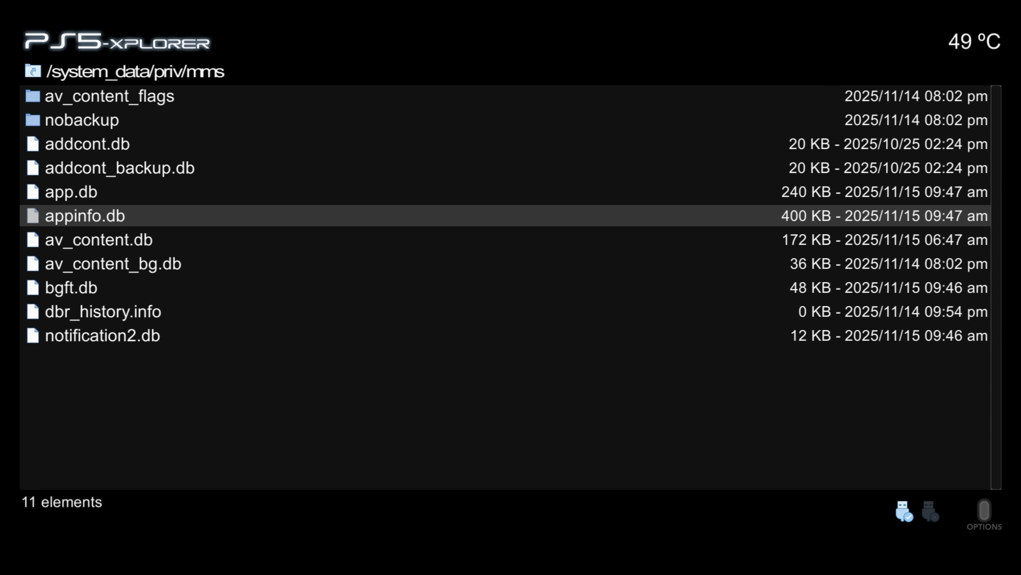
Send appinfo.db to the USB drive at /mnt/usb0 via the file menu
{"action": "key", "text": "Menu"}
{"action": "key", "text": "Down"}
{"action": "key", "text": "Down"}
{"action": "key", "text": "Down"}
{"action": "key", "text": "Up"}
{"action": "key", "text": "Down"}
{"action": "key", "text": "Up"}
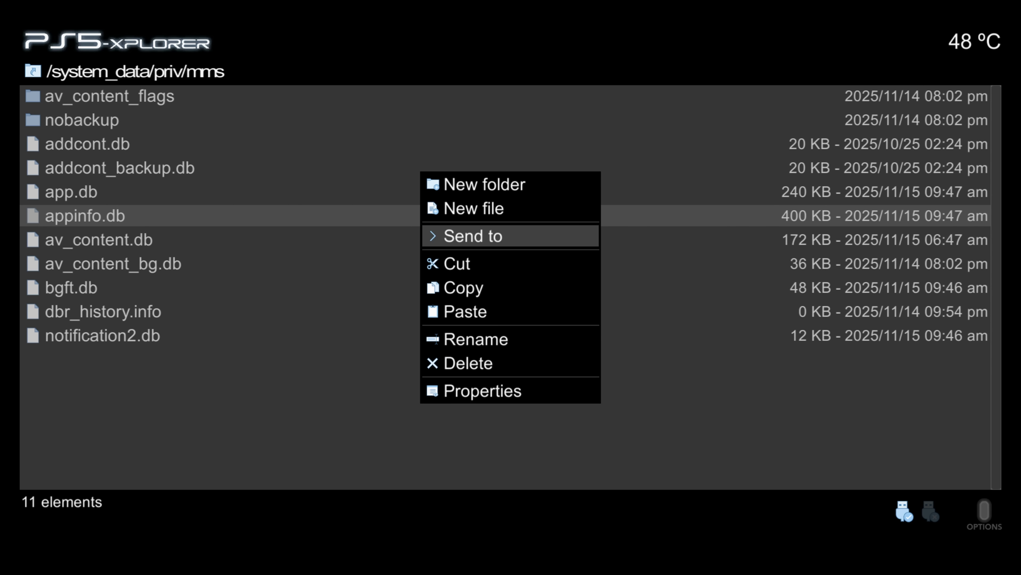
{"action": "key", "text": "Right"}
{"action": "key", "text": "Down"}
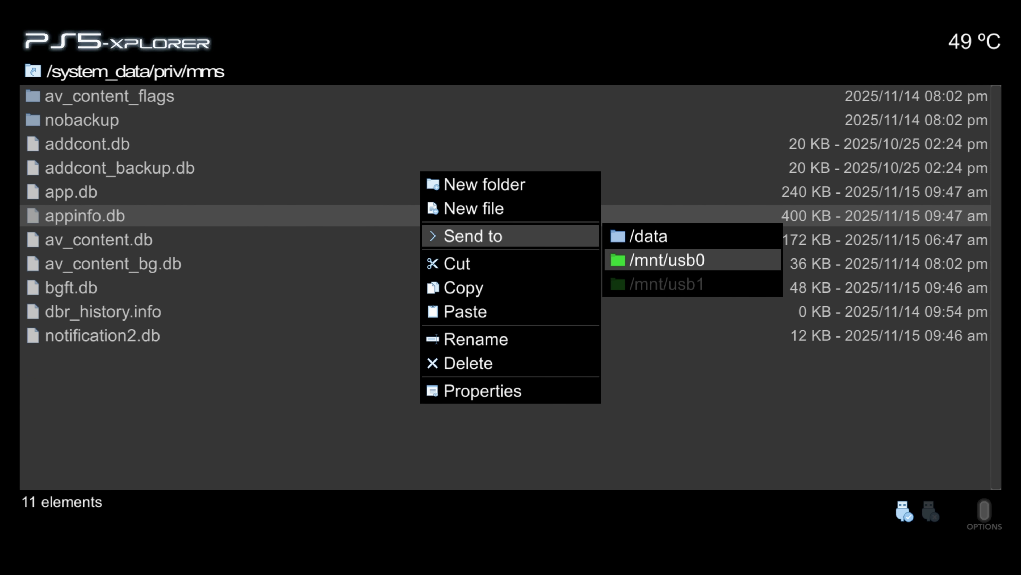
{"action": "key", "text": "Return"}
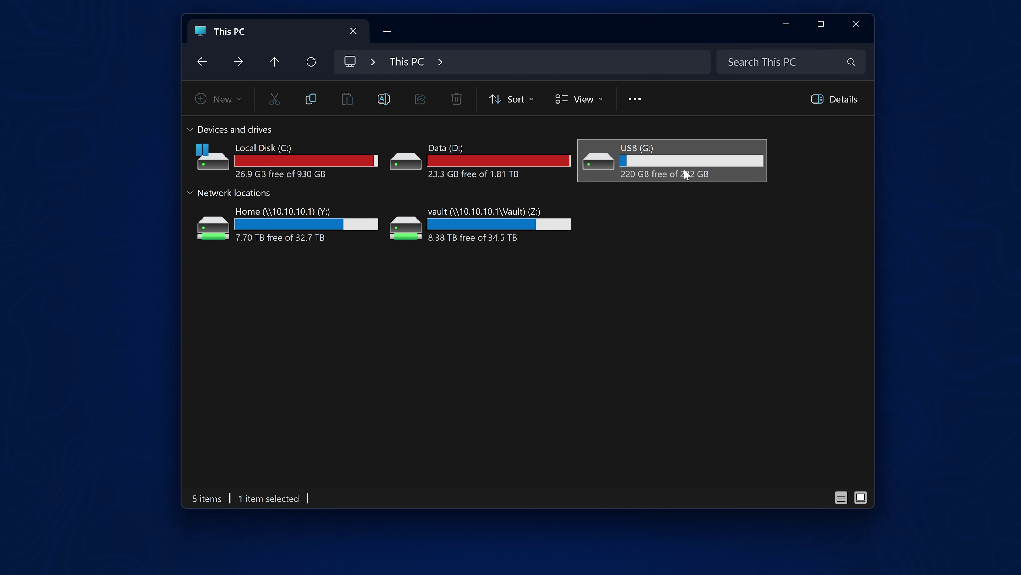
Open USB (G:) and the Y2JB_download0_1.2.1.zip archive on the desktop
{"action": "double_click", "coordinate": [684, 171]}
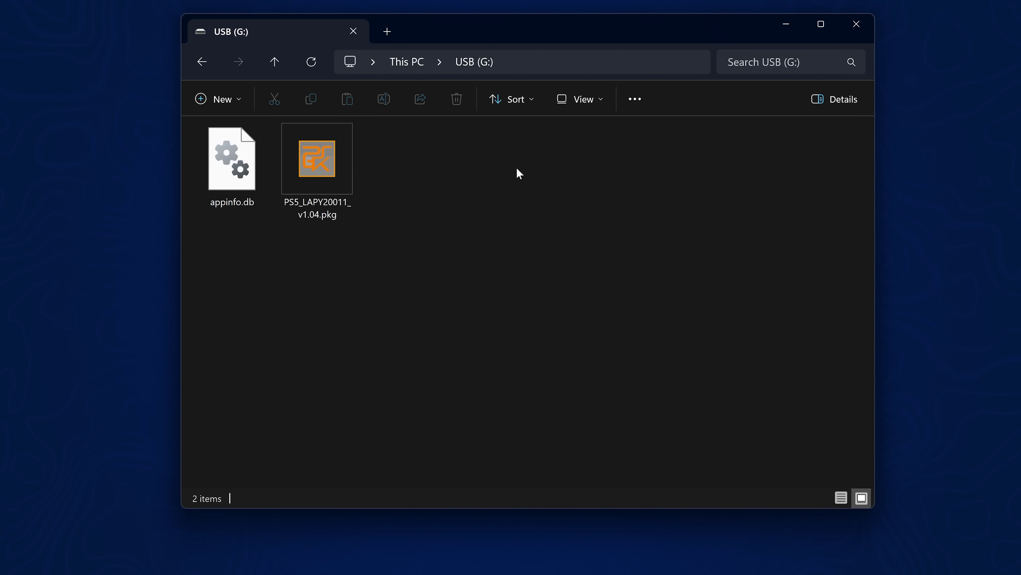
{"action": "left_click", "coordinate": [212, 192]}
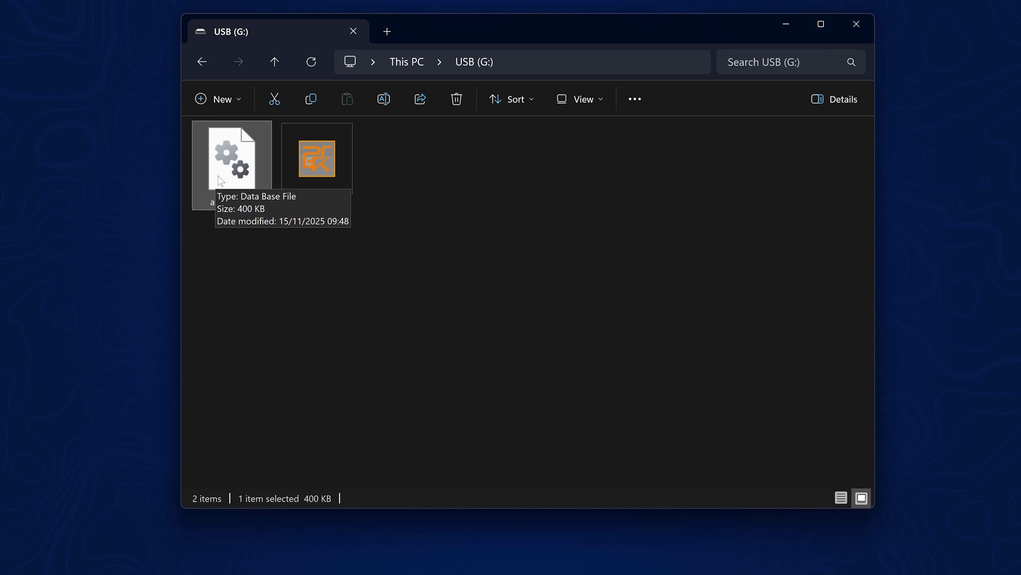
{"action": "left_click_drag", "start_coordinate": [645, 37], "coordinate": [659, 231]}
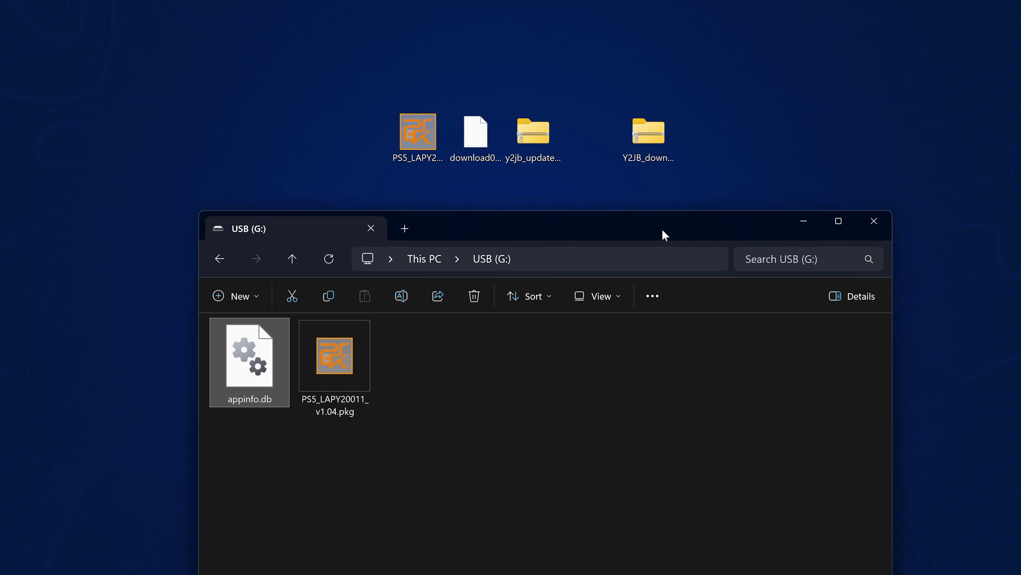
{"action": "left_click", "coordinate": [646, 146]}
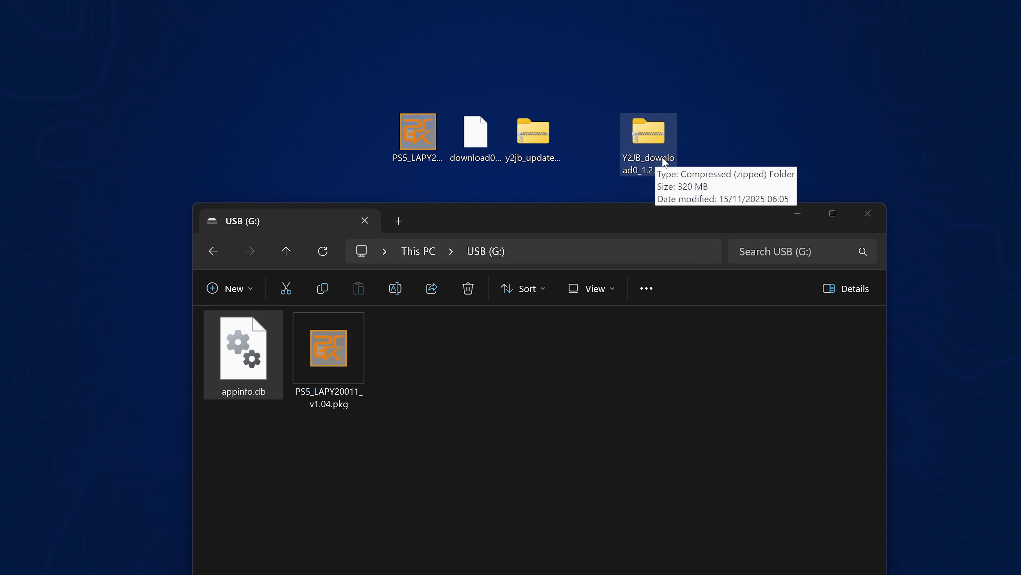
{"action": "double_click", "coordinate": [649, 151]}
Copy appinfo_editor.py from the zip onto USB (G:) and close the zip window
{"action": "left_click_drag", "start_coordinate": [569, 17], "coordinate": [841, 42]}
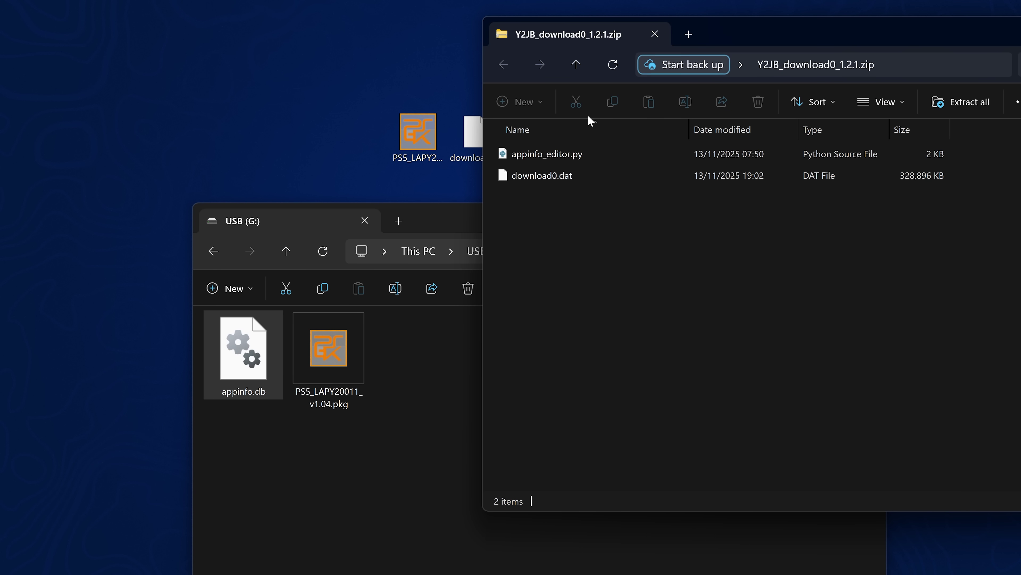
{"action": "left_click", "coordinate": [561, 157]}
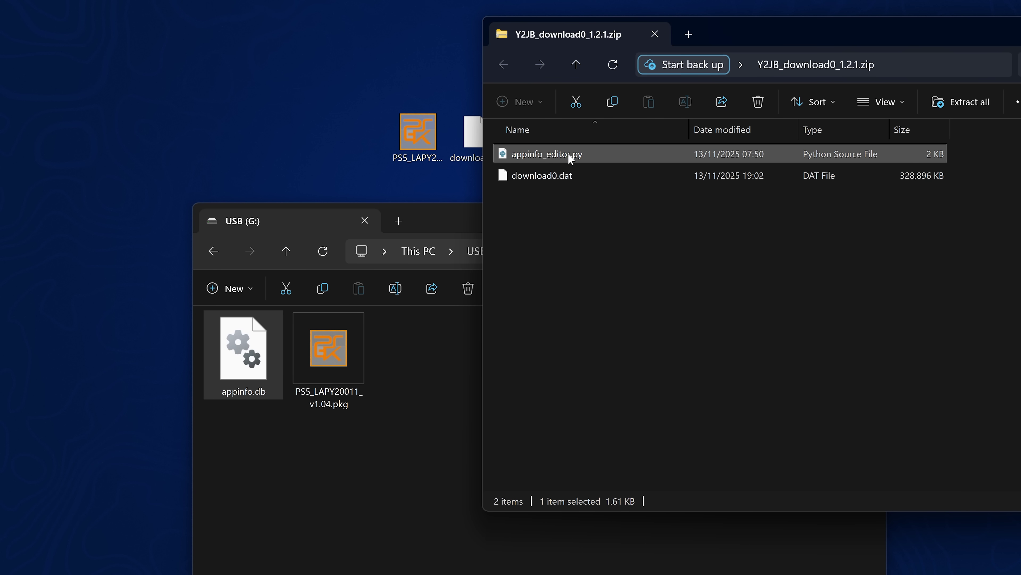
{"action": "left_click_drag", "start_coordinate": [611, 151], "coordinate": [435, 371]}
{"action": "left_click_drag", "start_coordinate": [488, 220], "coordinate": [484, 162]}
{"action": "left_click_drag", "start_coordinate": [853, 38], "coordinate": [690, 72]}
{"action": "left_click", "coordinate": [998, 63]}
{"action": "left_click_drag", "start_coordinate": [554, 165], "coordinate": [573, 70]}
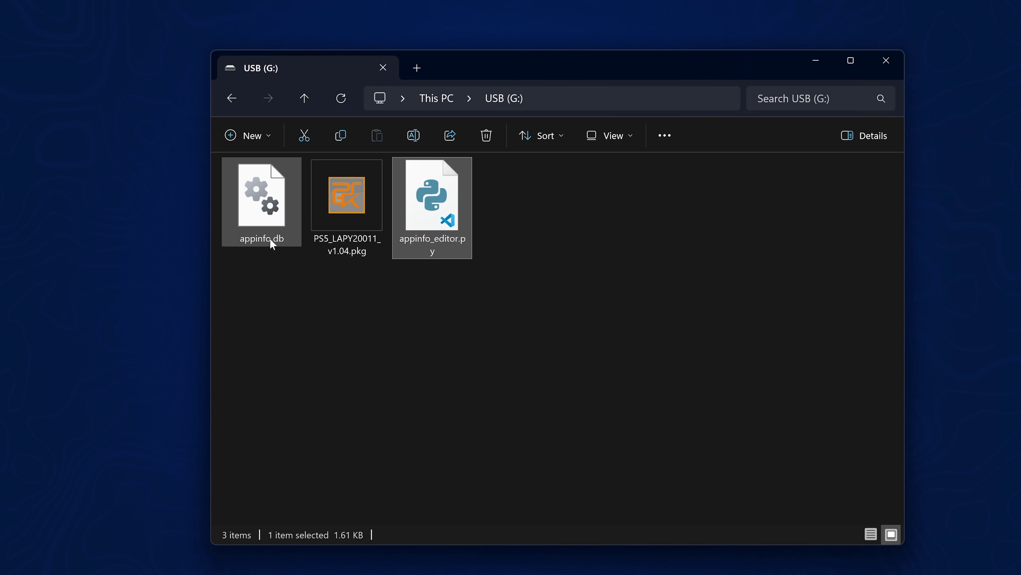
{"action": "left_click", "coordinate": [559, 262]}
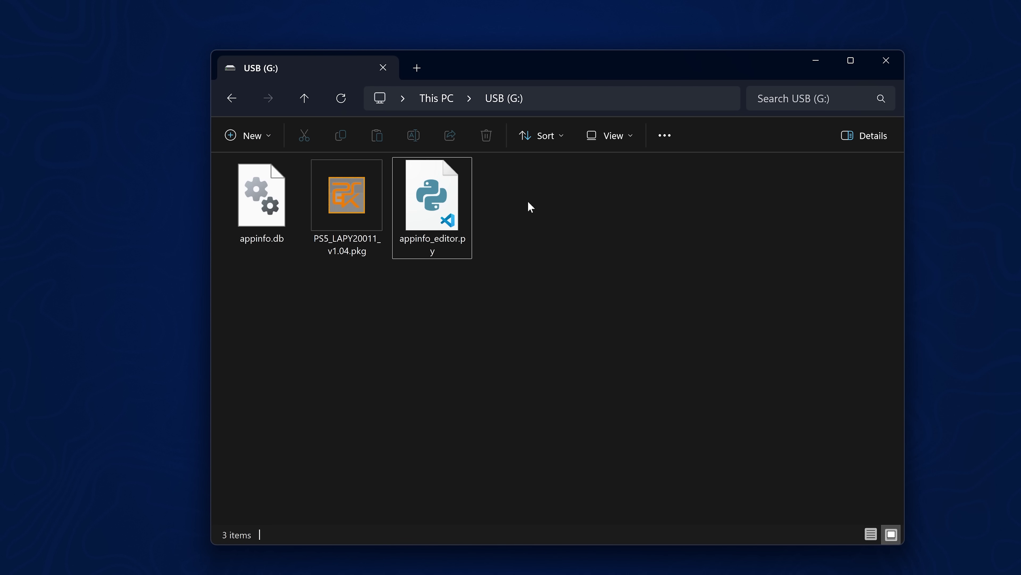
{"action": "right_click", "coordinate": [565, 211]}
Open a terminal at G:\ and type the command python appinfo_editor.py
{"action": "left_click", "coordinate": [613, 343]}
{"action": "left_click_drag", "start_coordinate": [417, 79], "coordinate": [517, 53]}
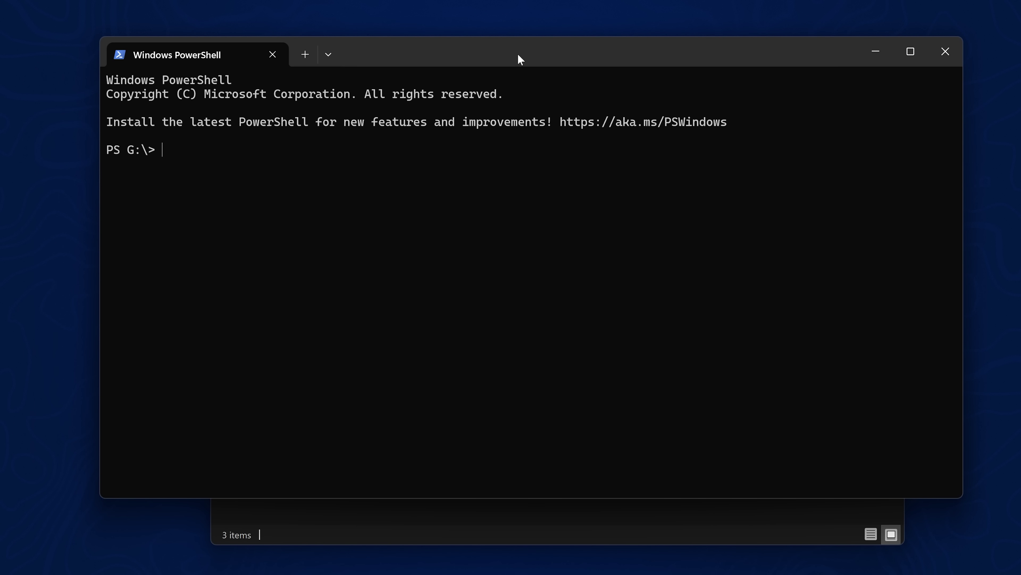
{"action": "type", "text": "python appinf"}
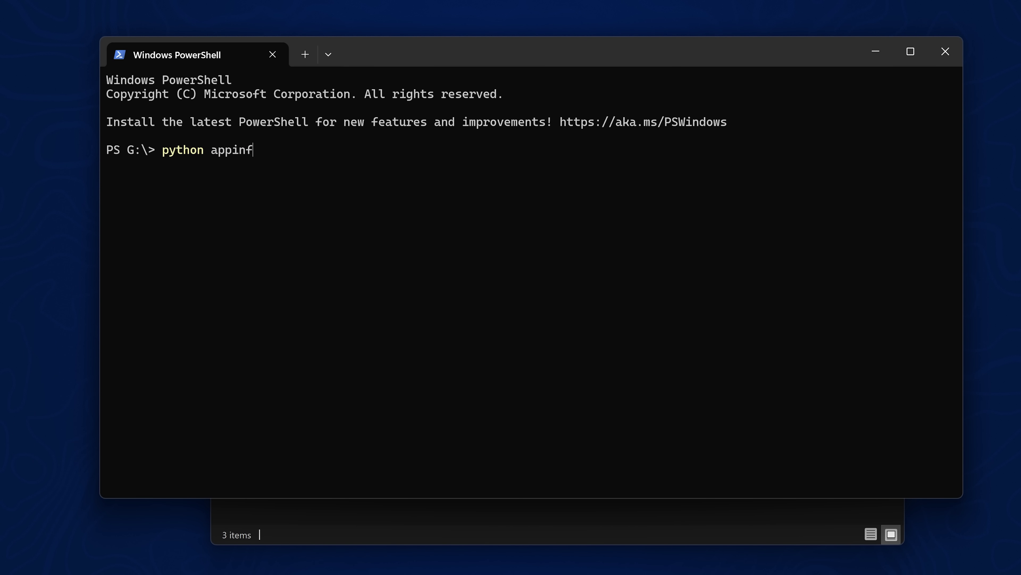
{"action": "type", "text": "o_editor.py"}
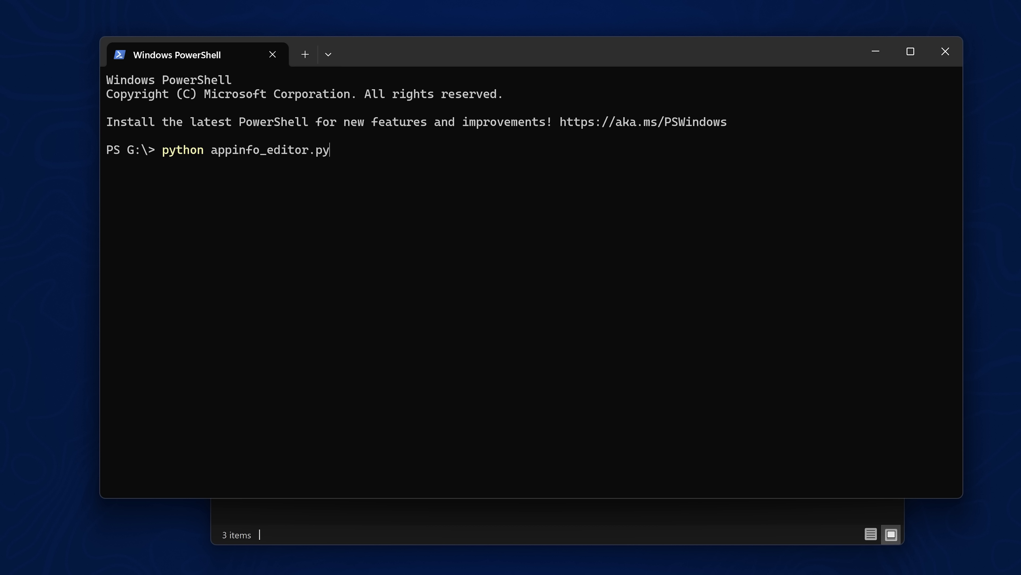
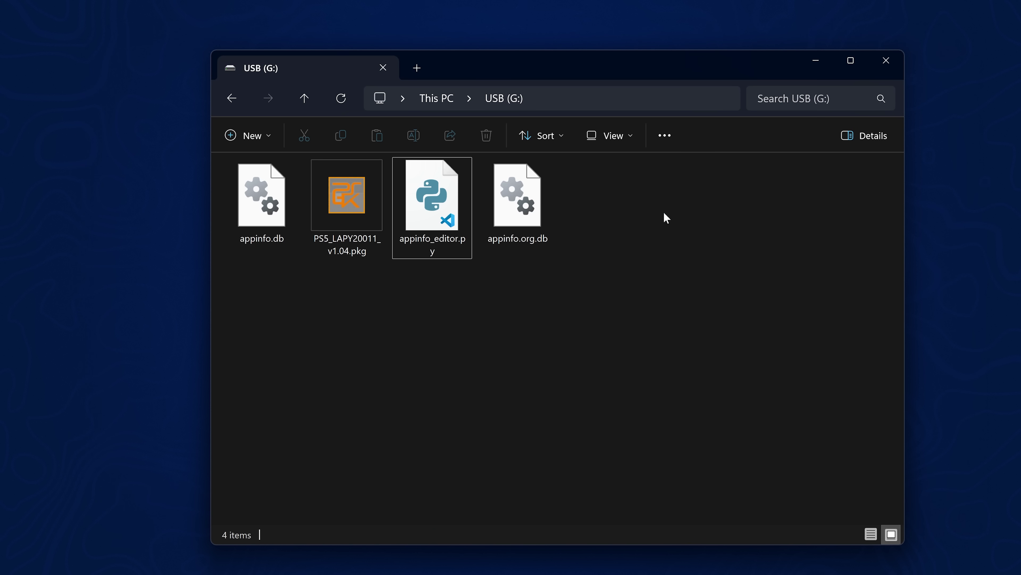
Delete appinfo_editor.py from USB (G:), keeping appinfo.db, appinfo.org.db and the PS5 pkg
{"action": "left_click", "coordinate": [519, 205]}
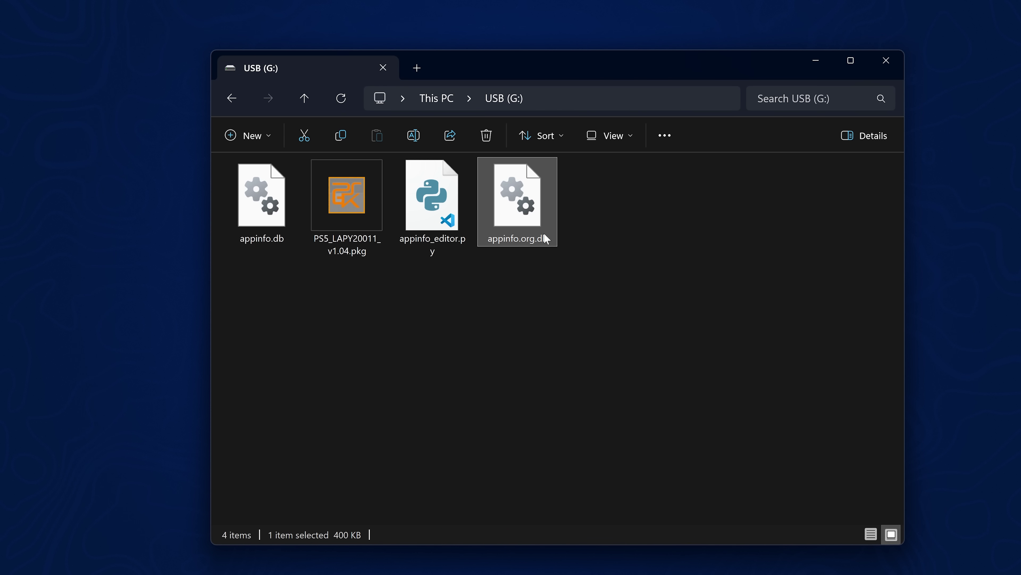
{"action": "left_click_drag", "start_coordinate": [519, 227], "coordinate": [547, 221]}
{"action": "left_click", "coordinate": [289, 191]}
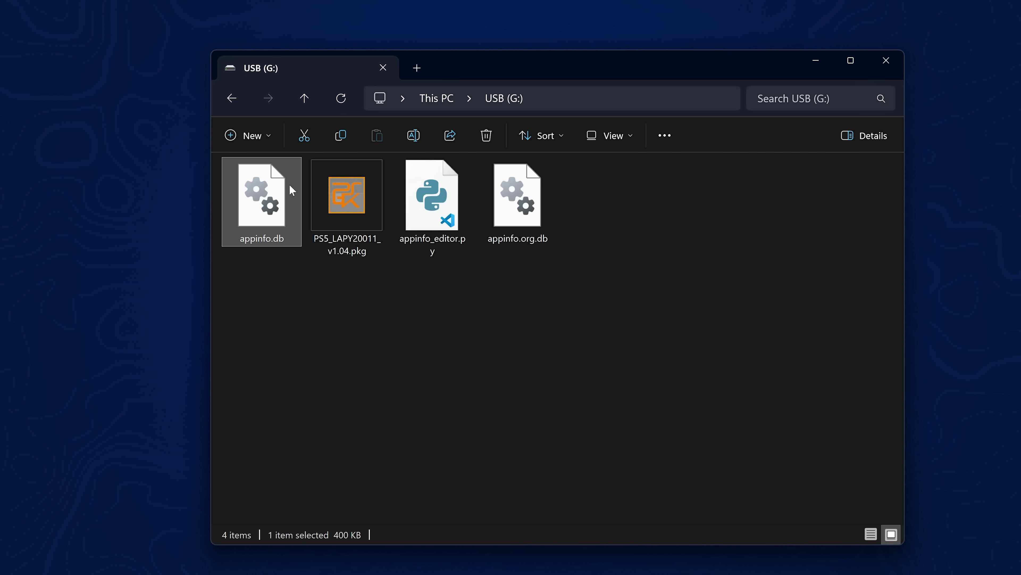
{"action": "left_click", "coordinate": [536, 180]}
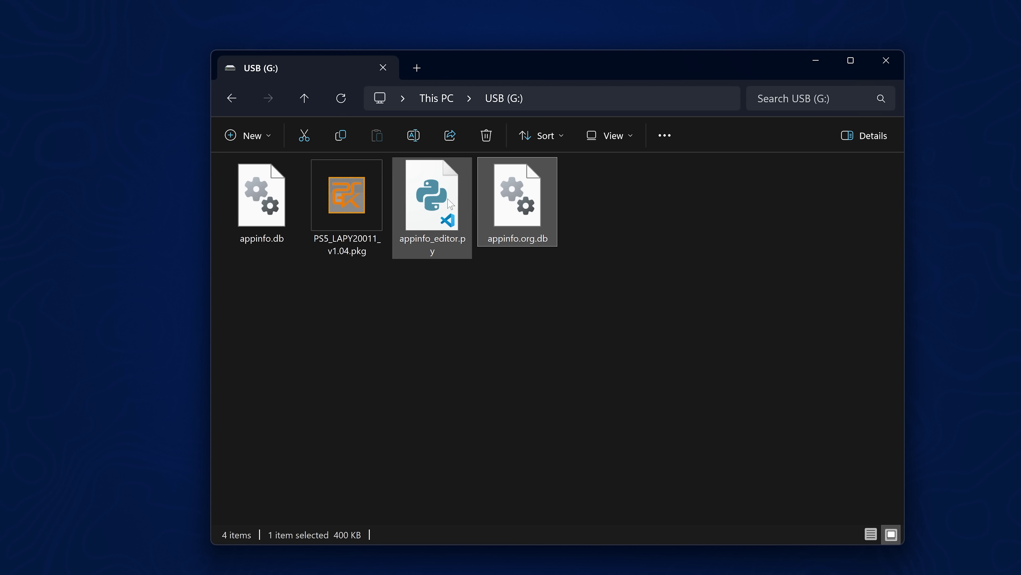
{"action": "left_click", "coordinate": [255, 204]}
{"action": "left_click_drag", "start_coordinate": [248, 295], "coordinate": [275, 221]}
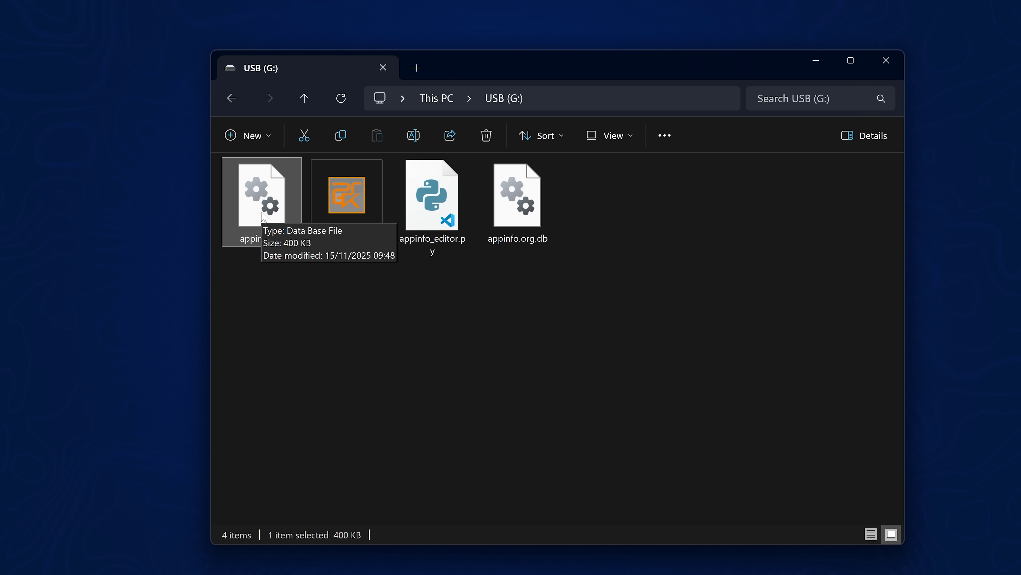
{"action": "left_click", "coordinate": [421, 193]}
{"action": "key", "text": "Delete"}
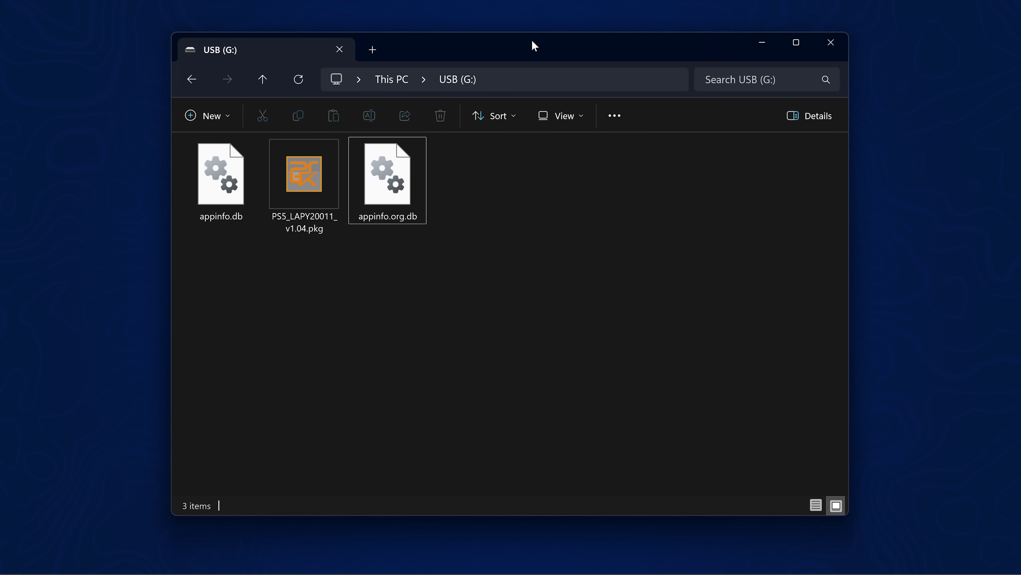
Copy download0.dat from the desktop onto USB (G:)
{"action": "left_click_drag", "start_coordinate": [532, 41], "coordinate": [541, 220]}
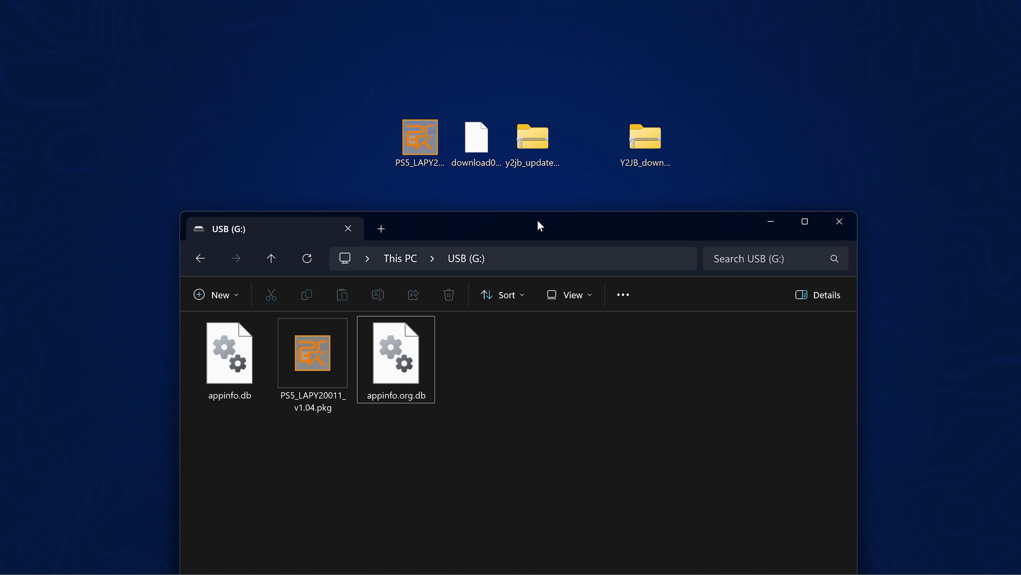
{"action": "left_click_drag", "start_coordinate": [477, 138], "coordinate": [453, 423]}
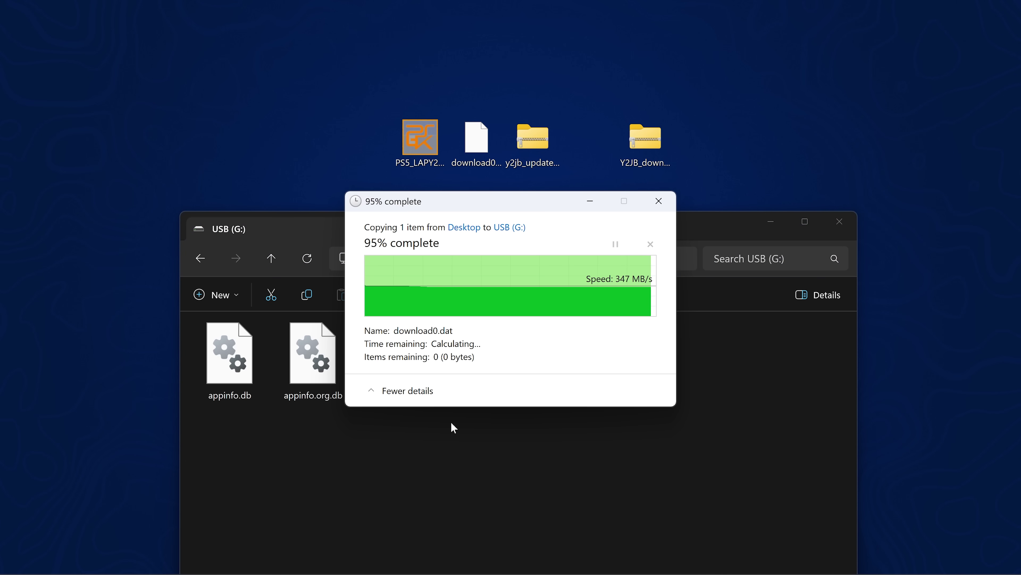
{"action": "left_click_drag", "start_coordinate": [554, 228], "coordinate": [561, 213]}
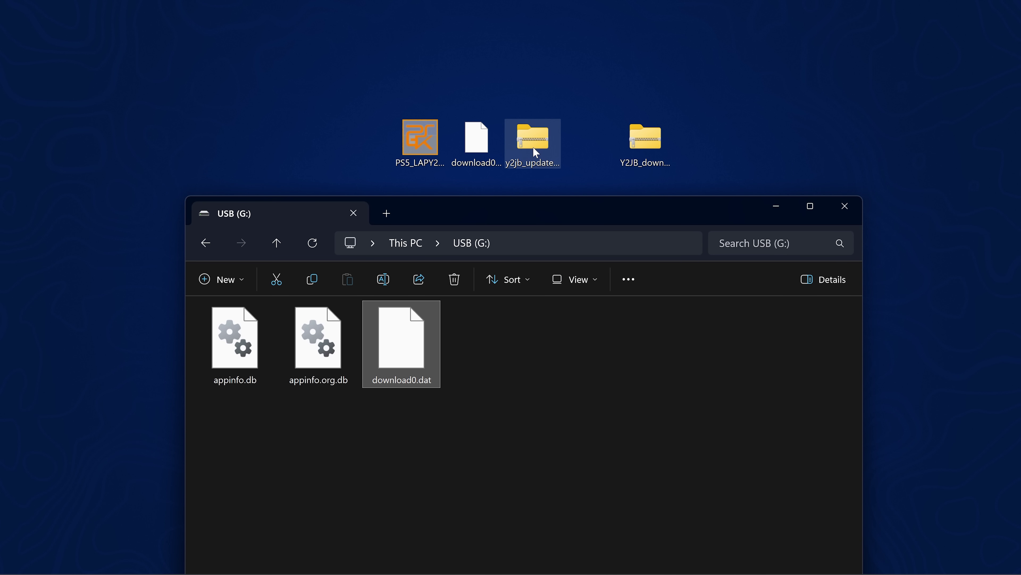
Copy the ps5_autoloader folder from y2jb_update.zip onto USB (G:)
{"action": "double_click", "coordinate": [545, 143]}
{"action": "left_click_drag", "start_coordinate": [547, 16], "coordinate": [958, 89]}
{"action": "left_click_drag", "start_coordinate": [705, 206], "coordinate": [496, 383]}
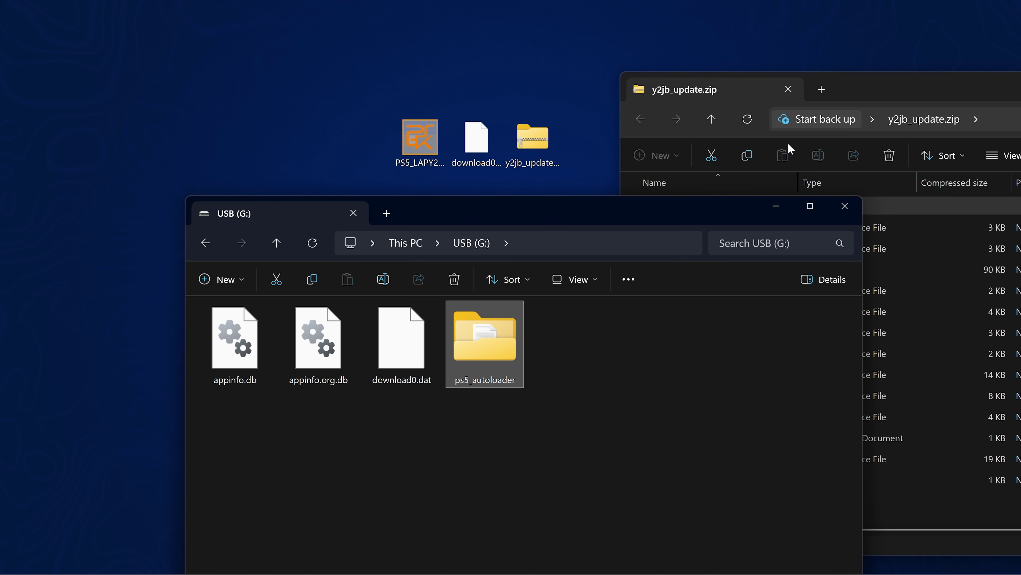
{"action": "left_click_drag", "start_coordinate": [908, 90], "coordinate": [486, 117]}
{"action": "left_click", "coordinate": [859, 109]}
Open ps5_autoloader on USB (G:) showing autoload.txt and ftpsrv-ps5_v0.13.elf
{"action": "left_click_drag", "start_coordinate": [551, 220], "coordinate": [597, 42]}
{"action": "double_click", "coordinate": [521, 183]}
{"action": "left_click_drag", "start_coordinate": [287, 229], "coordinate": [450, 159]}
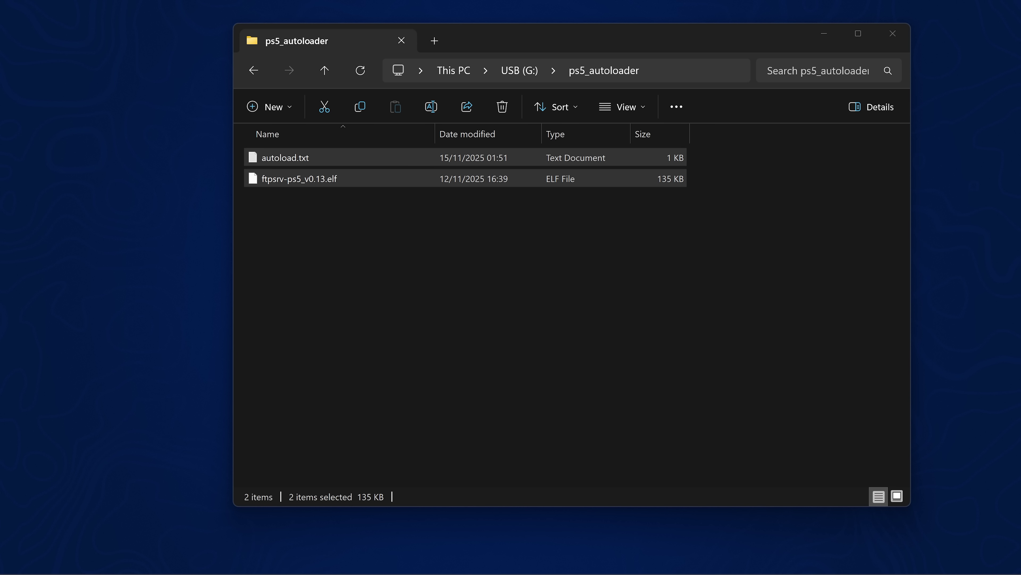
Copy etaHEN.elf into ps5_autoloader and delete ftpsrv-ps5_v0.13.elf
{"action": "left_click_drag", "start_coordinate": [315, 279], "coordinate": [139, 187]}
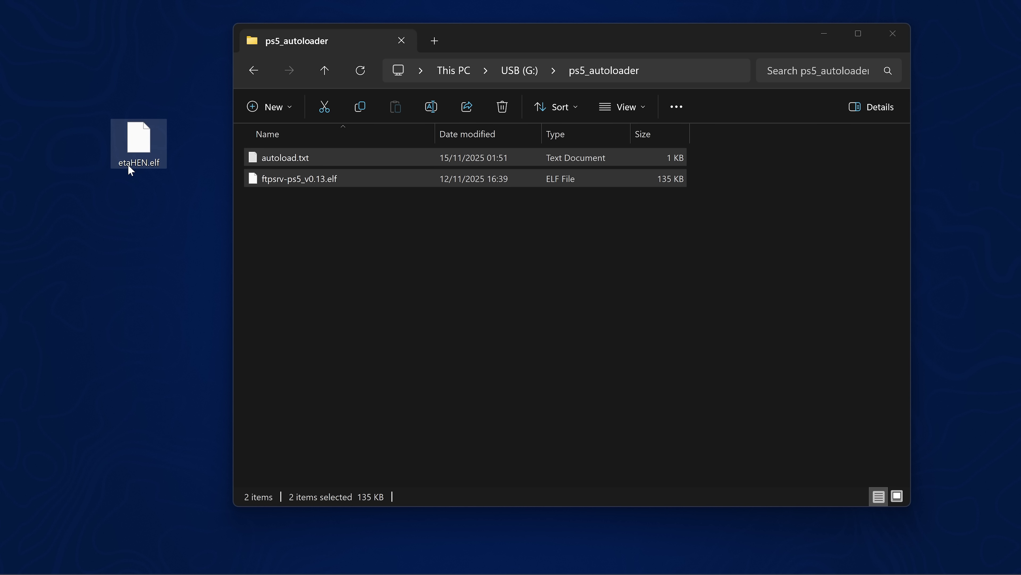
{"action": "left_click_drag", "start_coordinate": [148, 166], "coordinate": [414, 265]}
{"action": "left_click", "coordinate": [330, 179]}
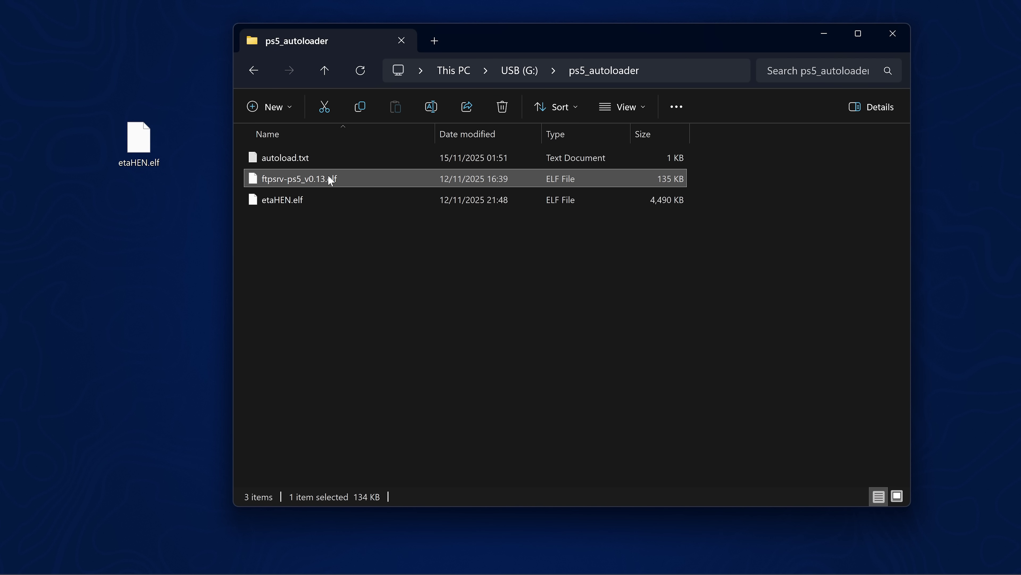
{"action": "key", "text": "Delete"}
Open autoload.txt from ps5_autoloader in Notepad
{"action": "right_click", "coordinate": [327, 177]}
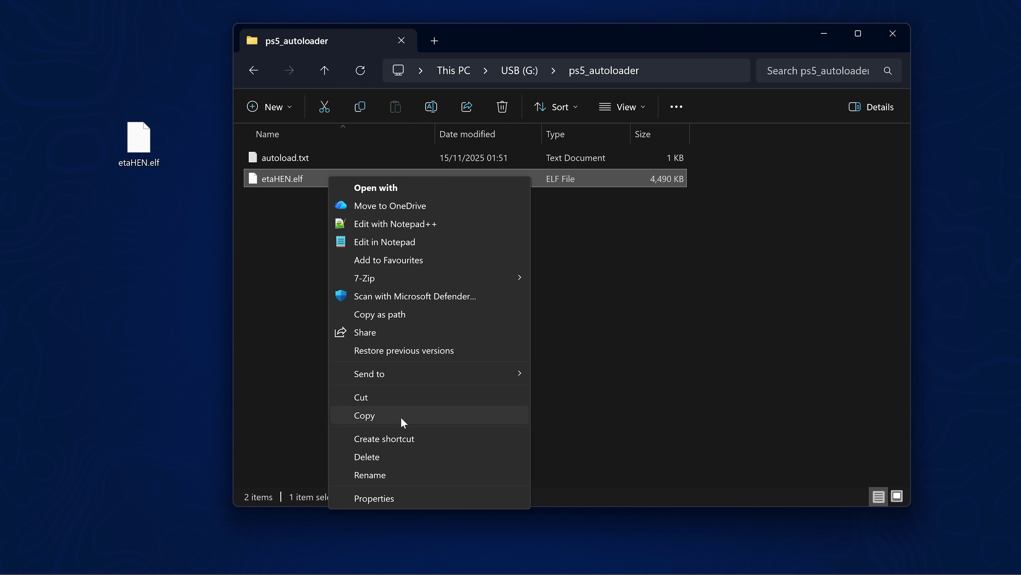
{"action": "left_click", "coordinate": [398, 472]}
{"action": "key", "text": "ctrl+a"}
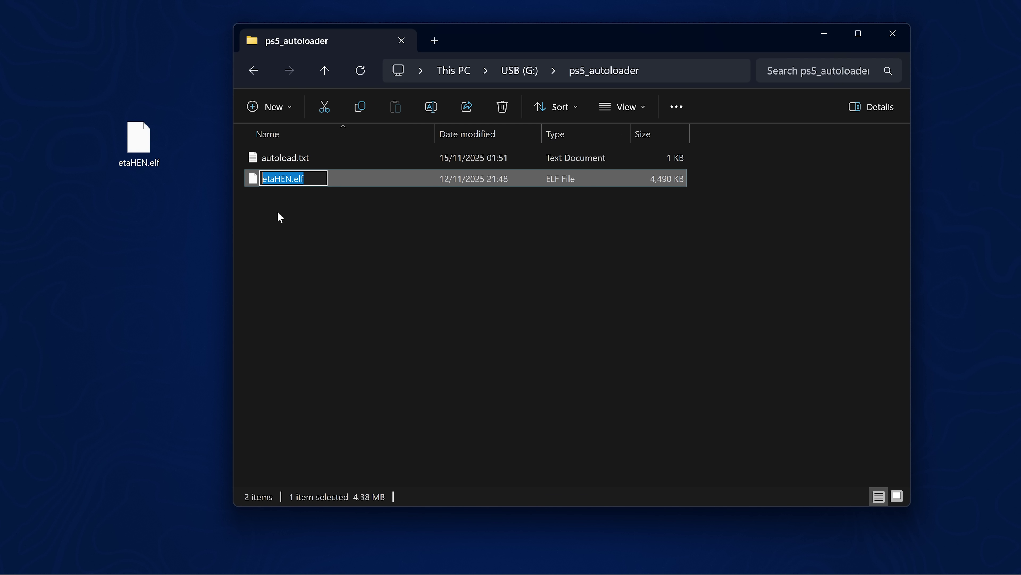
{"action": "left_click", "coordinate": [337, 224]}
{"action": "double_click", "coordinate": [305, 157]}
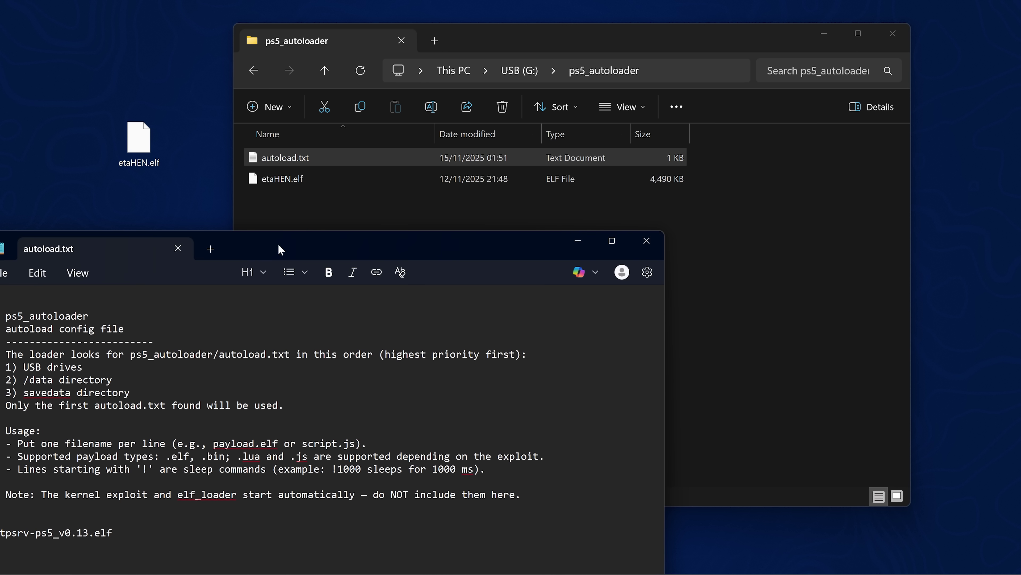
{"action": "left_click_drag", "start_coordinate": [278, 242], "coordinate": [543, 23]}
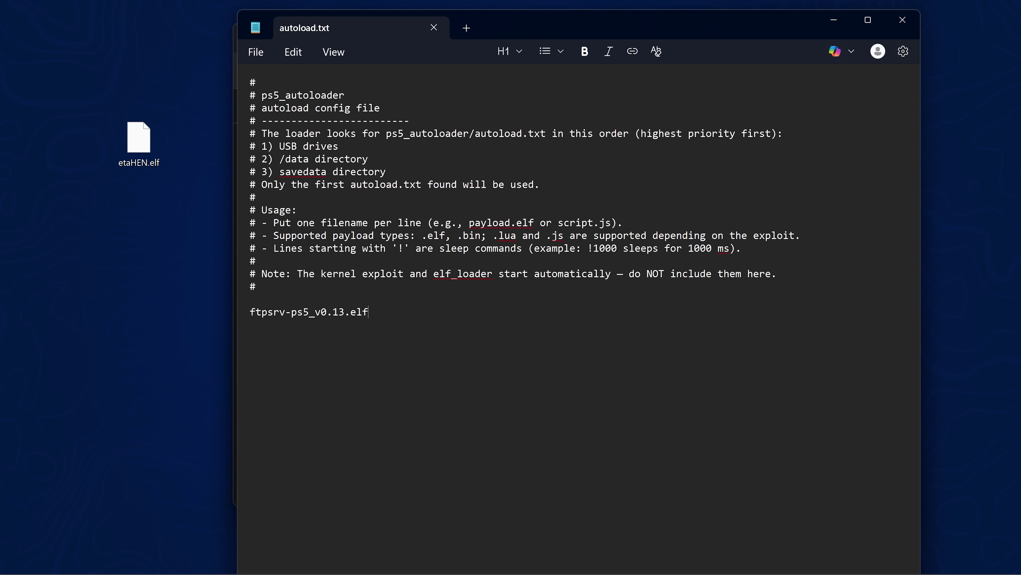
Replace the ftpsrv-ps5_v0.13.elf line in autoload.txt with etaHEN.elf
{"action": "key", "text": "shift+Home"}
{"action": "type", "text": "etaHEN.elf"}
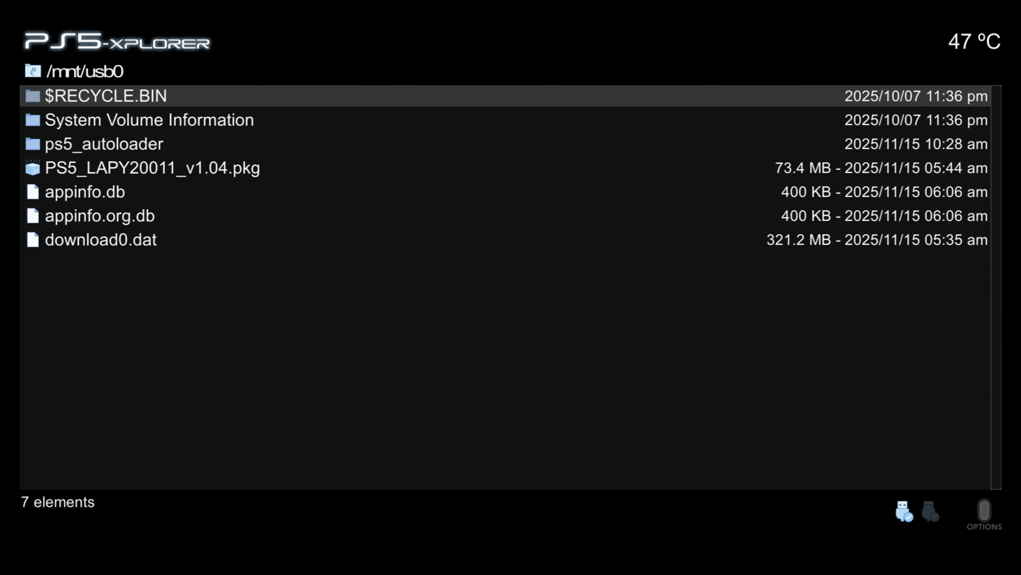
Copy appinfo.db from the USB drive listing in /mnt/usb0
{"action": "key", "text": "Down"}
{"action": "key", "text": "Down"}
{"action": "key", "text": "Down"}
{"action": "key", "text": "Up"}
{"action": "key", "text": "Up"}
{"action": "key", "text": "Up"}
{"action": "key", "text": "Down"}
{"action": "key", "text": "Down"}
{"action": "key", "text": "Down"}
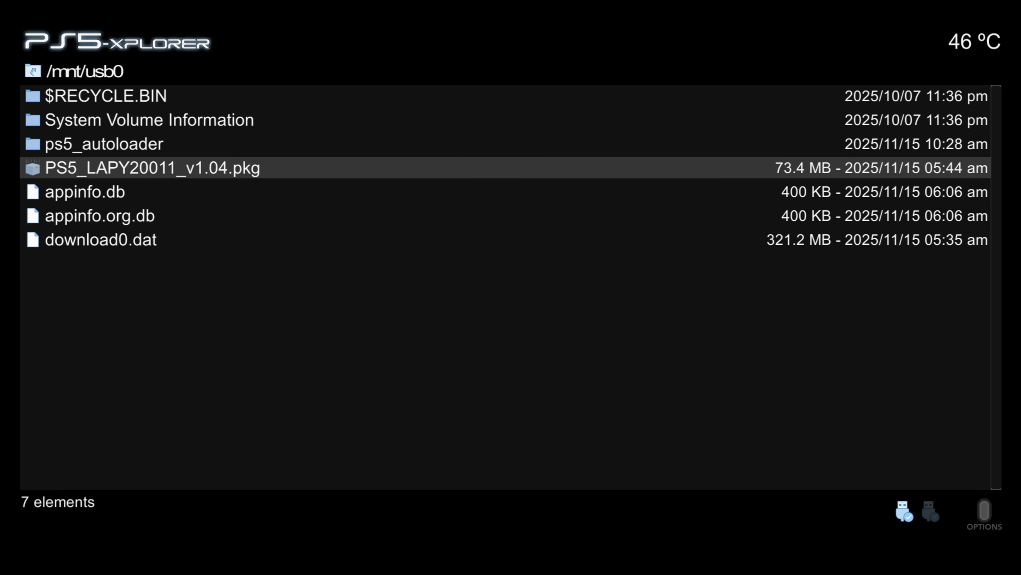
{"action": "key", "text": "Down"}
{"action": "key", "text": "Down"}
{"action": "key", "text": "Up"}
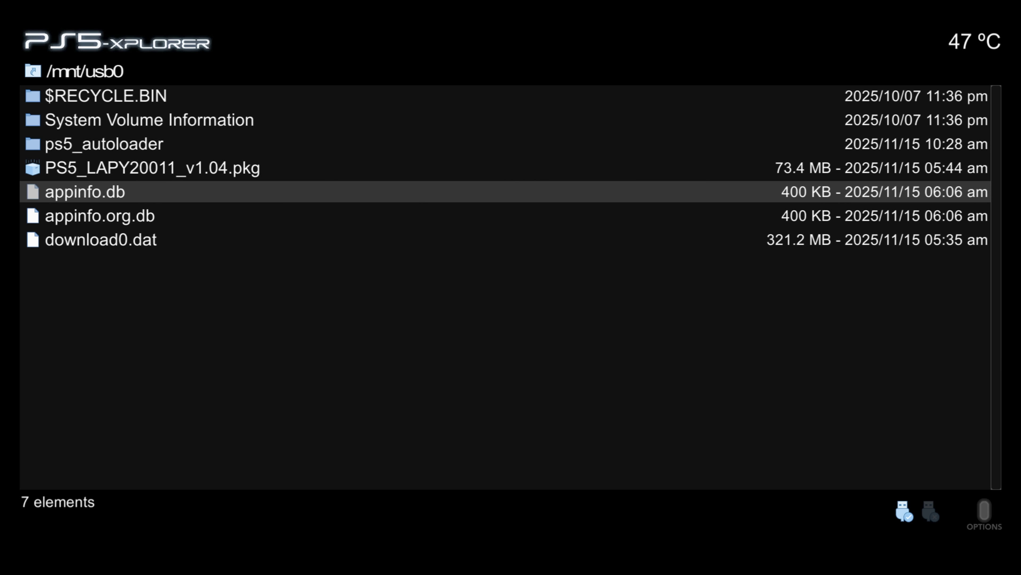
{"action": "key", "text": "Menu"}
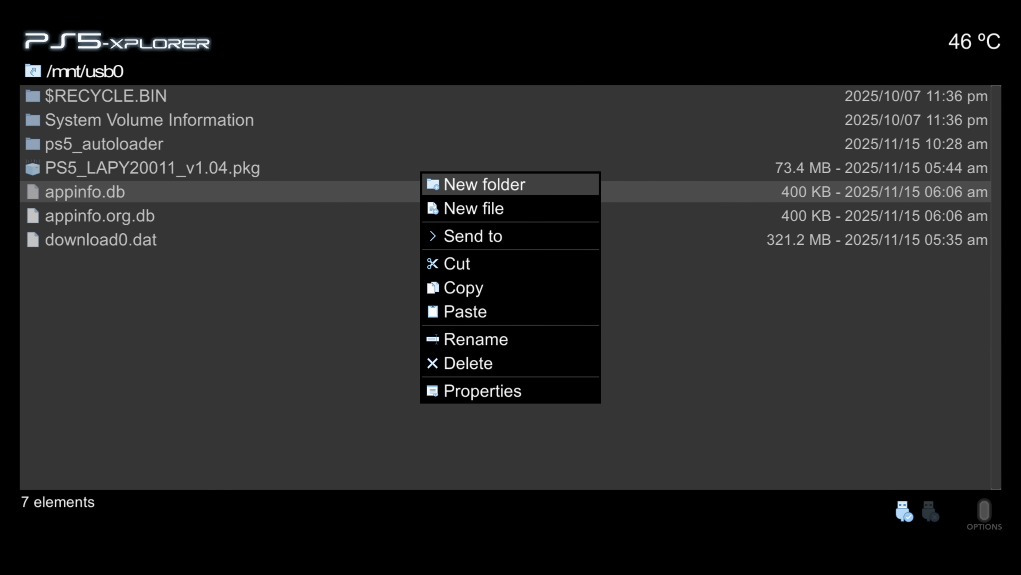
{"action": "key", "text": "Down"}
{"action": "key", "text": "Down"}
{"action": "key", "text": "Down"}
{"action": "key", "text": "Down"}
{"action": "key", "text": "Return"}
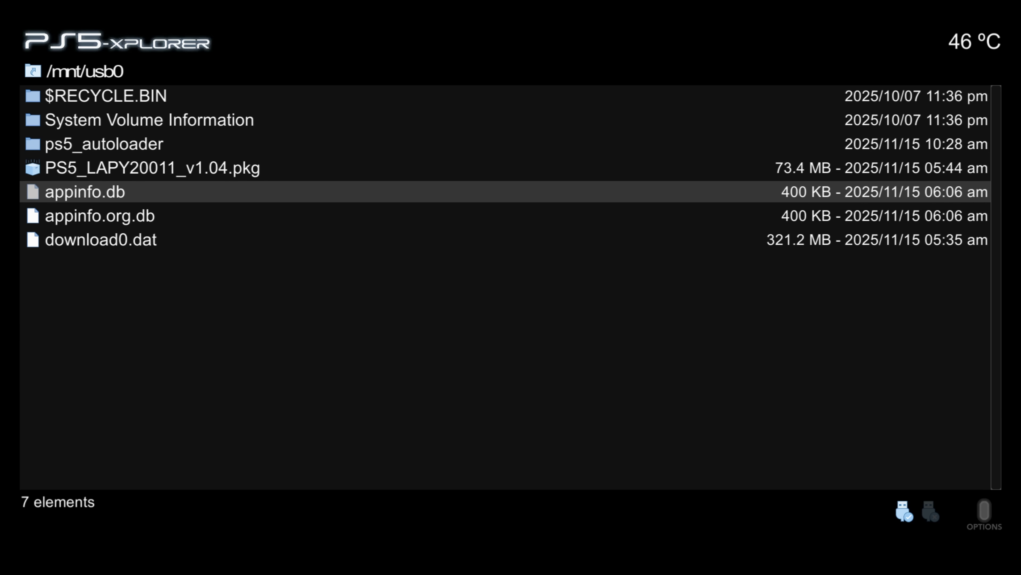
Navigate to the /system_data/priv/mms folder
{"action": "key", "text": "BackSpace"}
{"action": "key", "text": "Down"}
{"action": "key", "text": "Down"}
{"action": "key", "text": "Down"}
{"action": "key", "text": "Down"}
{"action": "key", "text": "Down"}
{"action": "key", "text": "Down"}
{"action": "key", "text": "Down"}
{"action": "key", "text": "Down"}
{"action": "key", "text": "Down"}
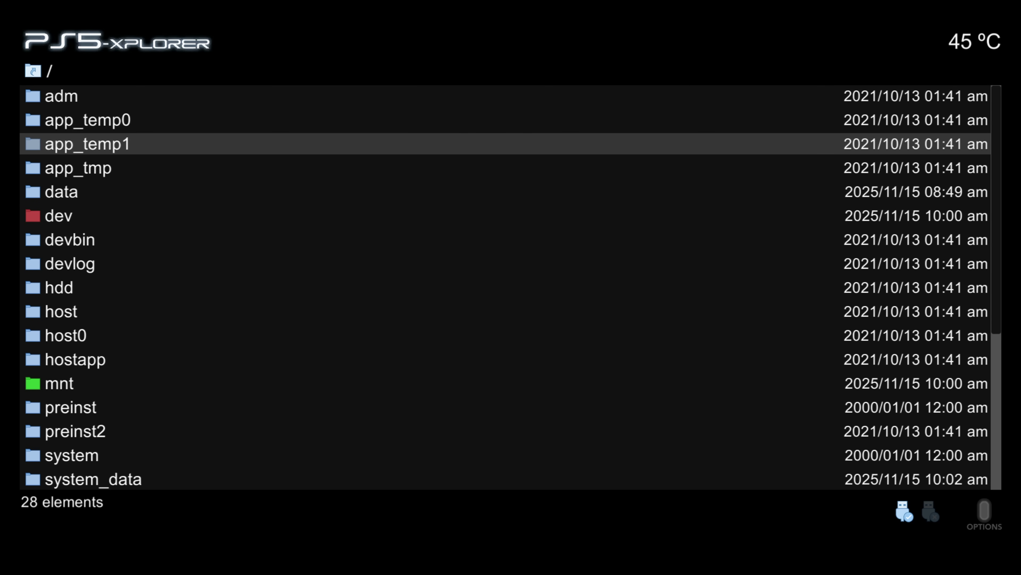
{"action": "key", "text": "Down"}
{"action": "key", "text": "Down"}
{"action": "key", "text": "Down"}
{"action": "key", "text": "Down"}
{"action": "key", "text": "Down"}
{"action": "key", "text": "Down"}
{"action": "key", "text": "Down"}
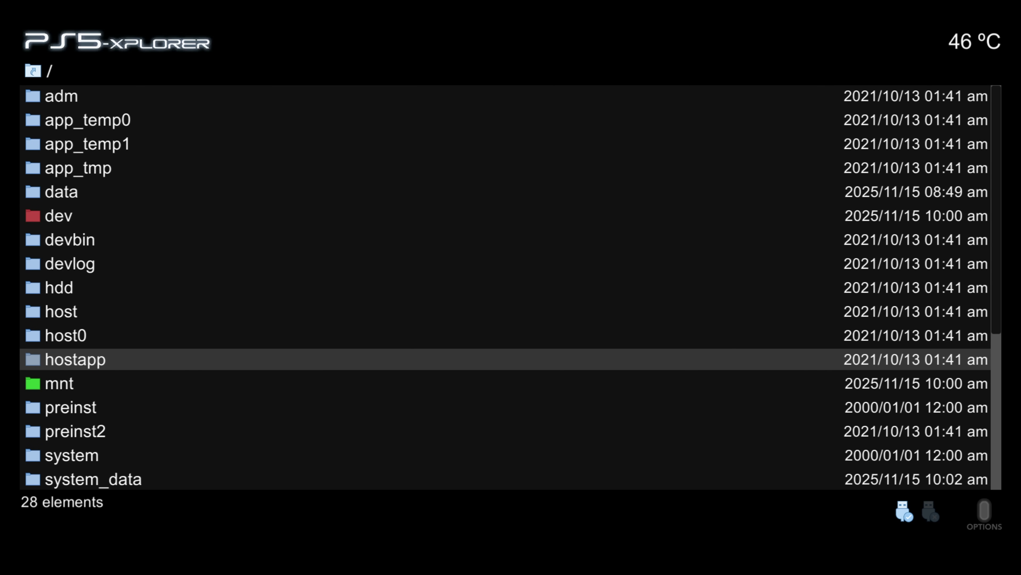
{"action": "key", "text": "Return"}
{"action": "key", "text": "Down"}
{"action": "key", "text": "Down"}
{"action": "key", "text": "Down"}
{"action": "key", "text": "Down"}
{"action": "key", "text": "Down"}
{"action": "key", "text": "Down"}
{"action": "key", "text": "Down"}
{"action": "key", "text": "Return"}
{"action": "key", "text": "Down"}
{"action": "key", "text": "Down"}
{"action": "key", "text": "Down"}
{"action": "key", "text": "Down"}
{"action": "key", "text": "Down"}
{"action": "key", "text": "Down"}
{"action": "key", "text": "Down"}
{"action": "key", "text": "Down"}
{"action": "key", "text": "Down"}
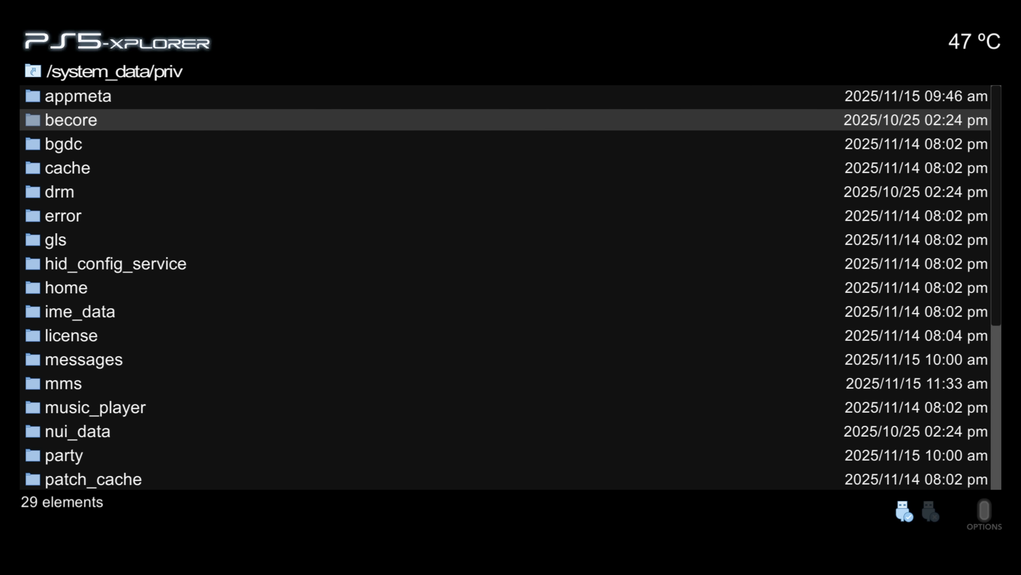
{"action": "key", "text": "Down"}
{"action": "key", "text": "Down"}
{"action": "key", "text": "Down"}
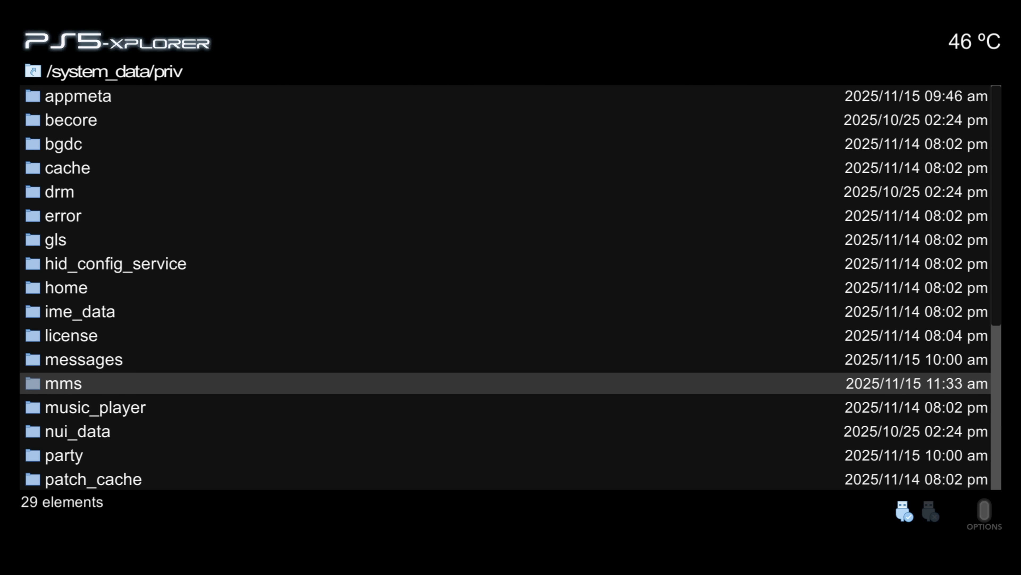
{"action": "key", "text": "Return"}
Paste the USB appinfo.db over the existing one in mms, then return to /mnt/usb0
{"action": "key", "text": "Down"}
{"action": "key", "text": "Down"}
{"action": "key", "text": "Down"}
{"action": "key", "text": "Down"}
{"action": "key", "text": "Down"}
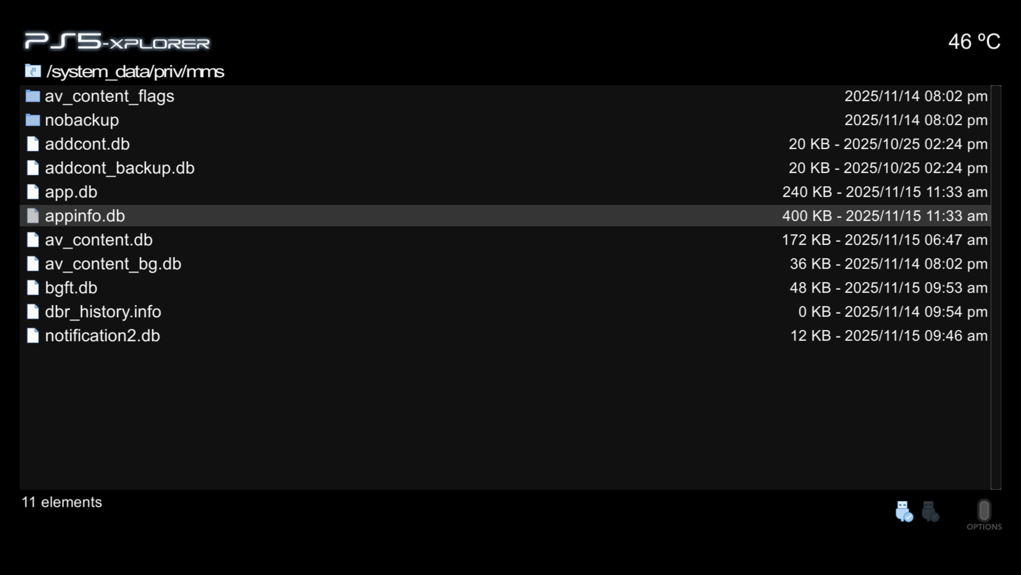
{"action": "key", "text": "Menu"}
{"action": "key", "text": "Down"}
{"action": "key", "text": "Down"}
{"action": "key", "text": "Down"}
{"action": "key", "text": "Down"}
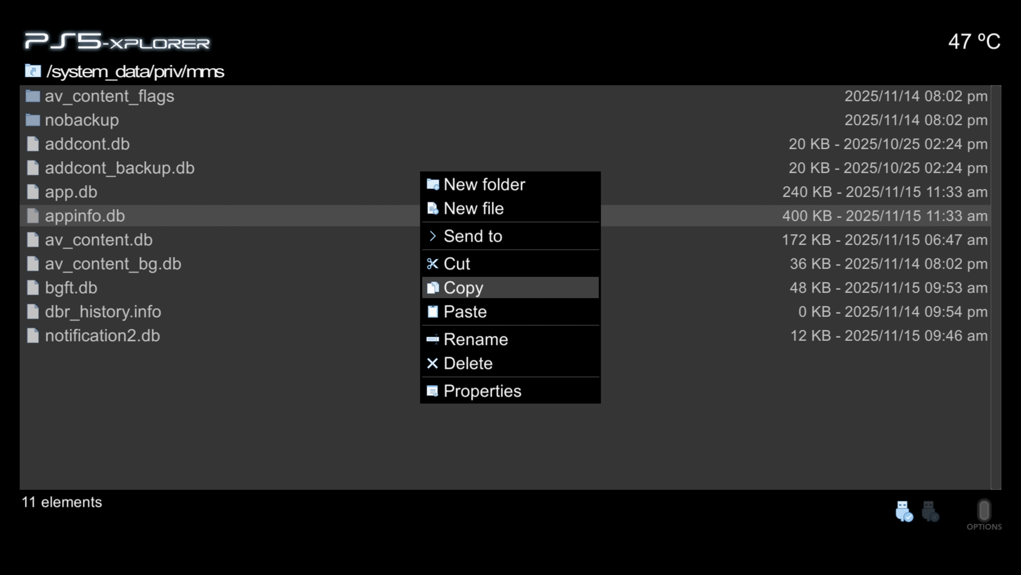
{"action": "key", "text": "Down"}
{"action": "key", "text": "Return"}
{"action": "key", "text": "Return"}
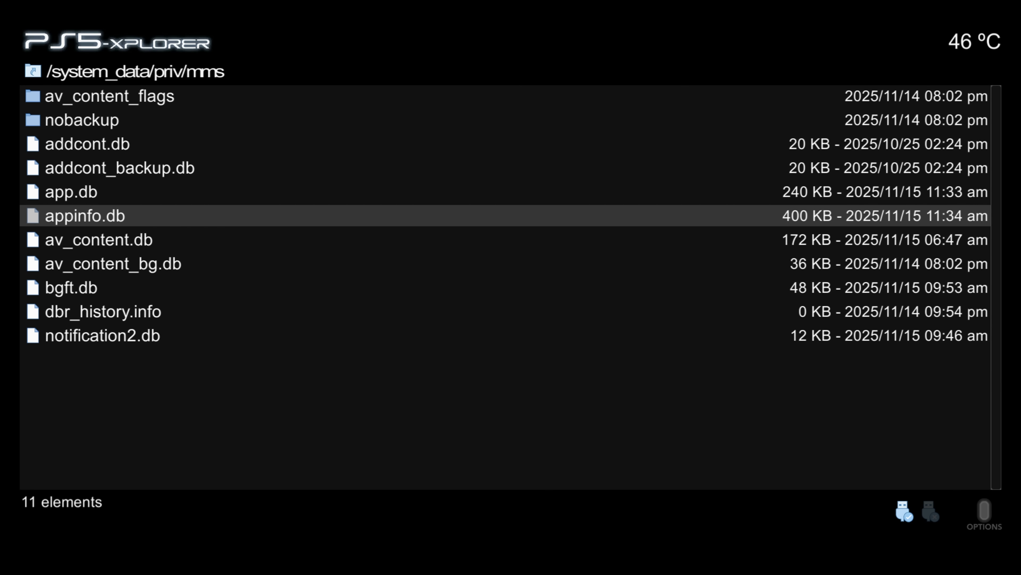
{"action": "key", "text": "BackSpace"}
{"action": "key", "text": "Down"}
{"action": "key", "text": "Down"}
{"action": "key", "text": "Down"}
{"action": "key", "text": "Down"}
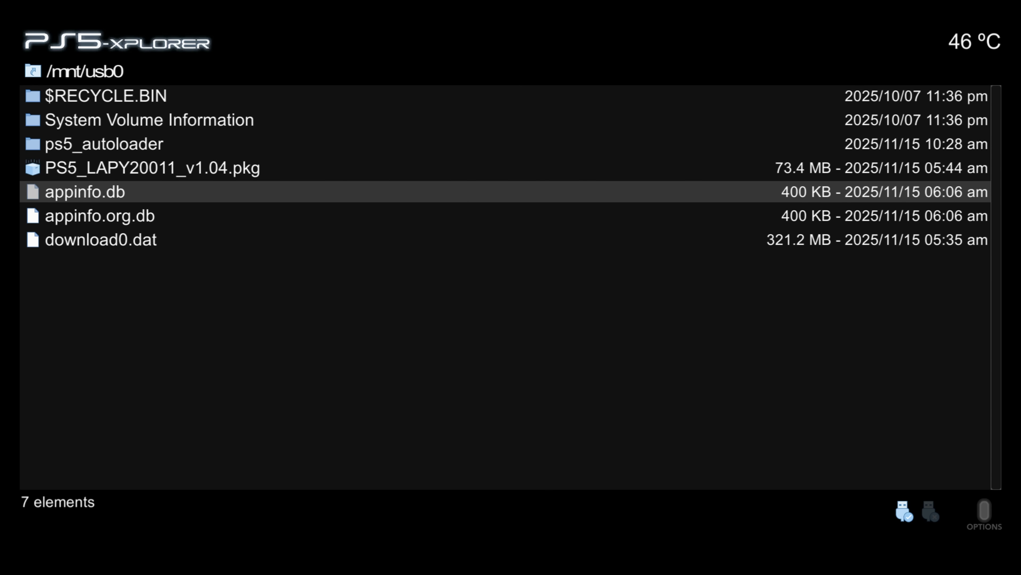
{"action": "key", "text": "Down"}
{"action": "key", "text": "Down"}
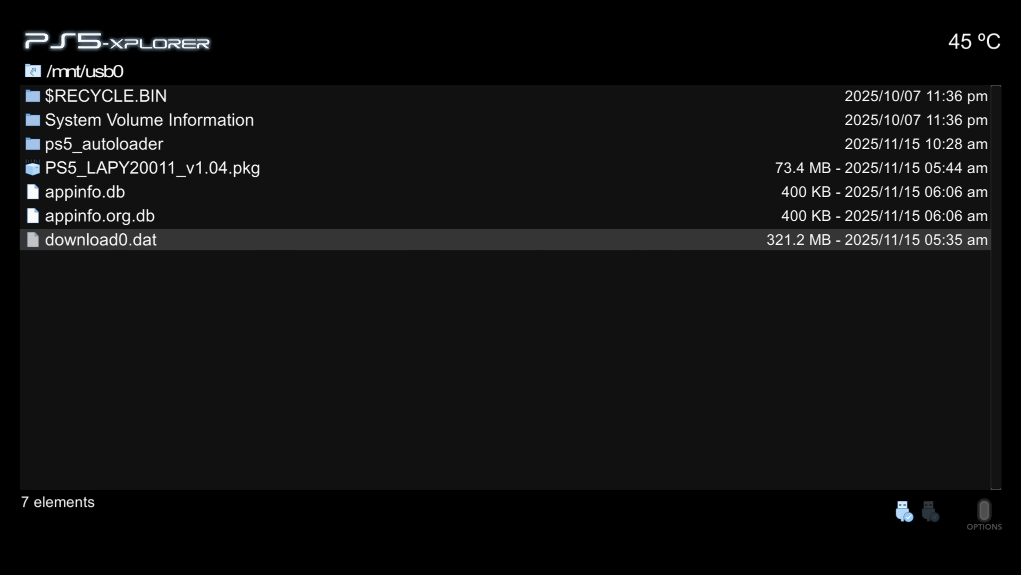
Copy download0.dat from /mnt/usb0
{"action": "key", "text": "Menu"}
{"action": "key", "text": "Down"}
{"action": "key", "text": "Down"}
{"action": "key", "text": "Down"}
{"action": "key", "text": "Down"}
{"action": "key", "text": "Return"}
{"action": "key", "text": "Escape"}
Paste download0.dat into /user/download/PPSA01650, replacing the existing file, then return to USB
{"action": "key", "text": "Down"}
{"action": "key", "text": "Down"}
{"action": "key", "text": "Down"}
{"action": "key", "text": "Down"}
{"action": "key", "text": "Down"}
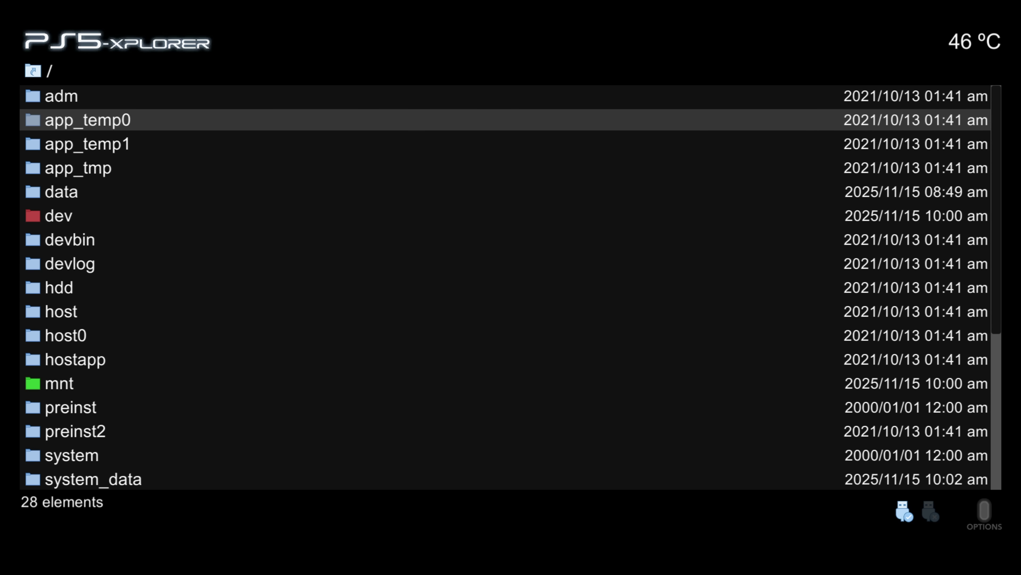
{"action": "key", "text": "Down"}
{"action": "key", "text": "Down"}
{"action": "key", "text": "Down"}
{"action": "key", "text": "Down"}
{"action": "key", "text": "Down"}
{"action": "key", "text": "Down"}
{"action": "key", "text": "Down"}
{"action": "key", "text": "Down"}
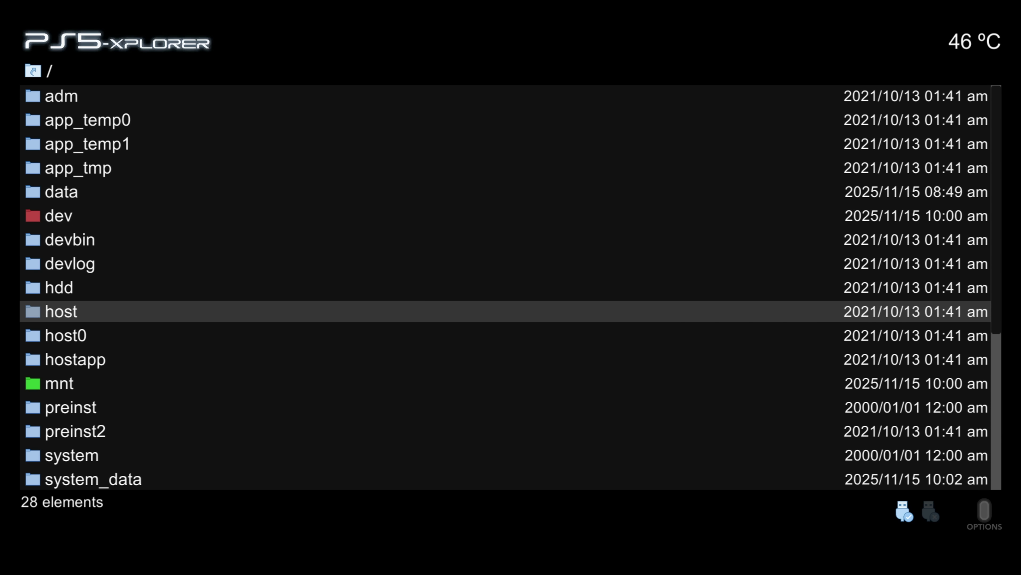
{"action": "key", "text": "Down"}
{"action": "key", "text": "Down"}
{"action": "key", "text": "Down"}
{"action": "key", "text": "Down"}
{"action": "key", "text": "Down"}
{"action": "key", "text": "Down"}
{"action": "key", "text": "Down"}
{"action": "key", "text": "Down"}
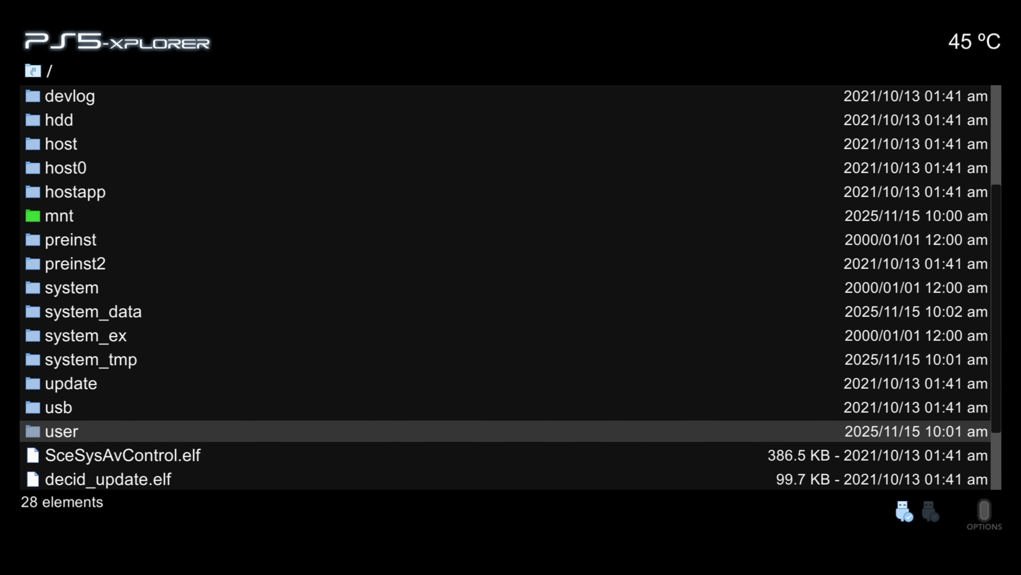
{"action": "key", "text": "Return"}
{"action": "key", "text": "Down"}
{"action": "key", "text": "Down"}
{"action": "key", "text": "Down"}
{"action": "key", "text": "Down"}
{"action": "key", "text": "Down"}
{"action": "key", "text": "Down"}
{"action": "key", "text": "Down"}
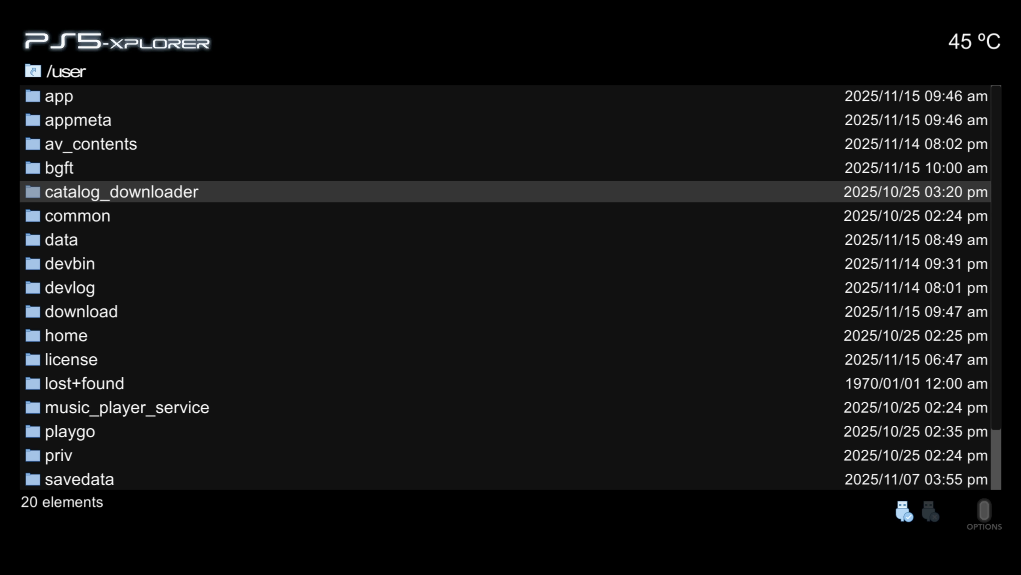
{"action": "key", "text": "Return"}
{"action": "key", "text": "Down"}
{"action": "key", "text": "Down"}
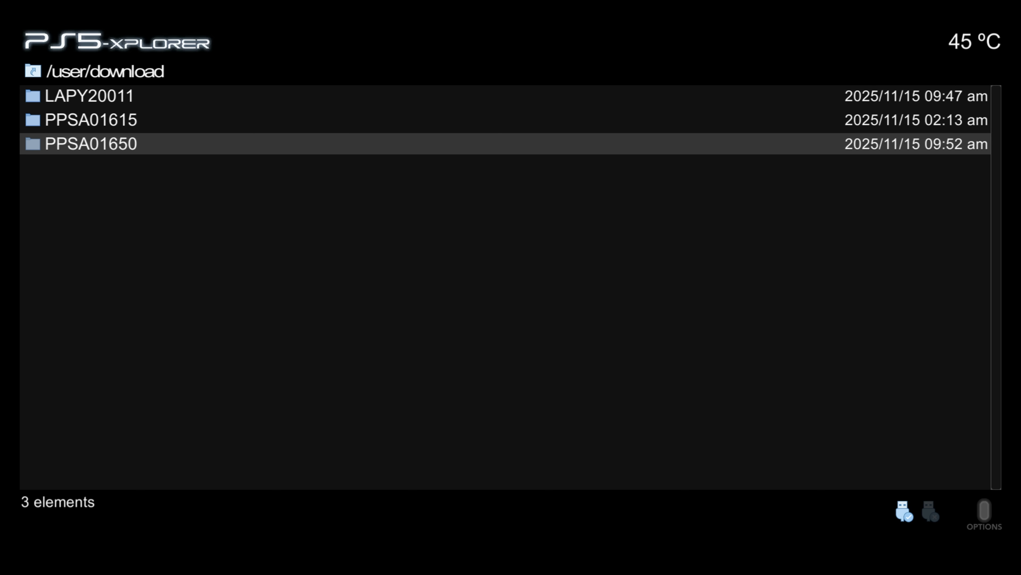
{"action": "key", "text": "Return"}
{"action": "key", "text": "Menu"}
{"action": "key", "text": "Down"}
{"action": "key", "text": "Down"}
{"action": "key", "text": "Down"}
{"action": "key", "text": "Down"}
{"action": "key", "text": "Down"}
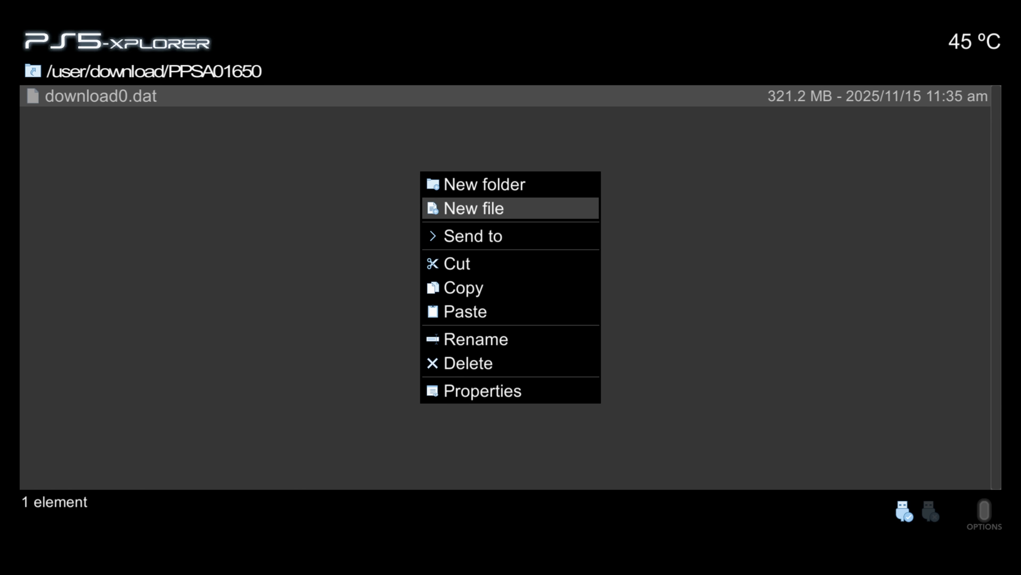
{"action": "key", "text": "Return"}
{"action": "key", "text": "Return"}
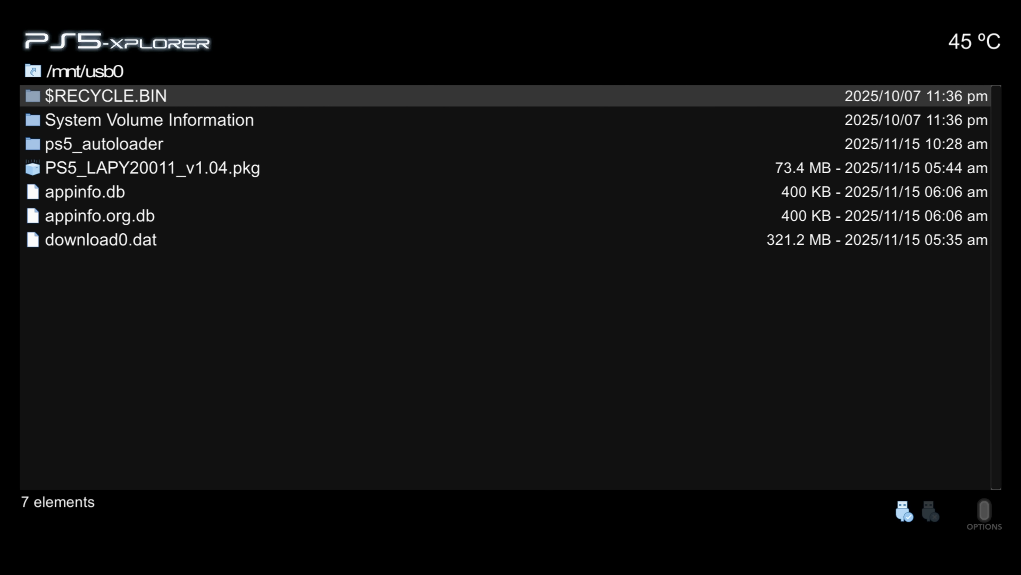
{"action": "key", "text": "Down"}
{"action": "key", "text": "Down"}
{"action": "key", "text": "Down"}
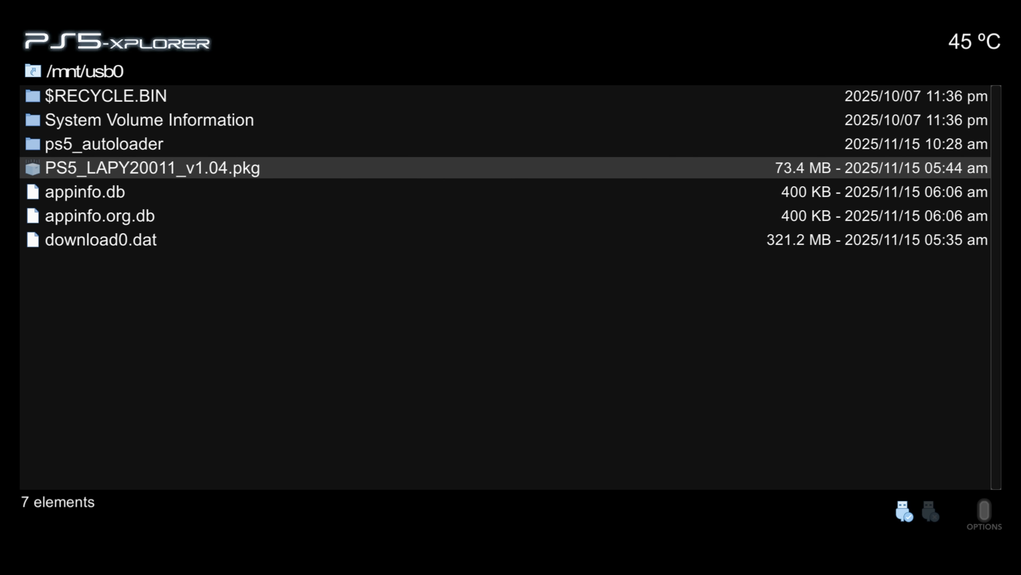
Copy the ps5_autoloader folder from /mnt/usb0
{"action": "key", "text": "Up"}
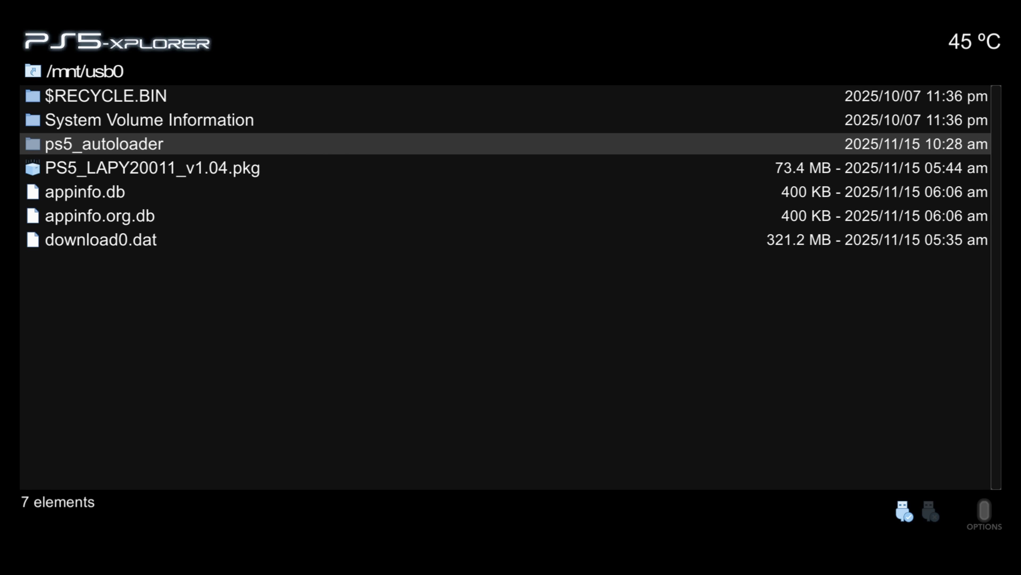
{"action": "key", "text": "Menu"}
{"action": "key", "text": "Down"}
{"action": "key", "text": "Down"}
{"action": "key", "text": "Down"}
{"action": "key", "text": "Down"}
{"action": "key", "text": "Return"}
{"action": "key", "text": "BackSpace"}
{"action": "key", "text": "Down"}
{"action": "key", "text": "Down"}
{"action": "key", "text": "Down"}
{"action": "key", "text": "Down"}
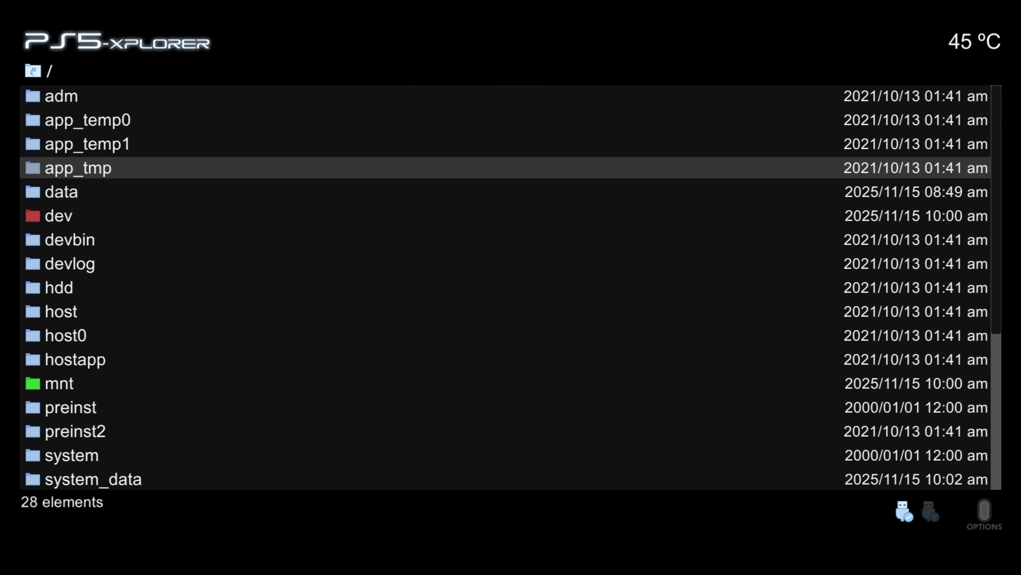
Paste ps5_autoloader into the /data folder
{"action": "key", "text": "Return"}
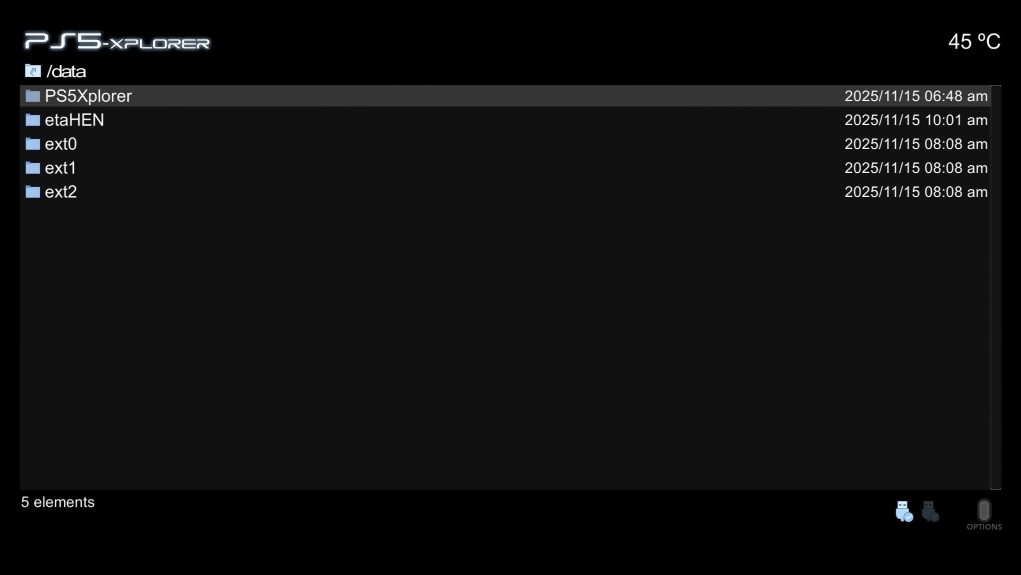
{"action": "key", "text": "Menu"}
{"action": "key", "text": "Down"}
{"action": "key", "text": "Down"}
{"action": "key", "text": "Down"}
{"action": "key", "text": "Down"}
{"action": "key", "text": "Down"}
{"action": "key", "text": "Return"}
Check the files inside /data/ps5_autoloader, then go back to /data
{"action": "key", "text": "Down"}
{"action": "key", "text": "Down"}
{"action": "key", "text": "Down"}
{"action": "key", "text": "Down"}
{"action": "key", "text": "Down"}
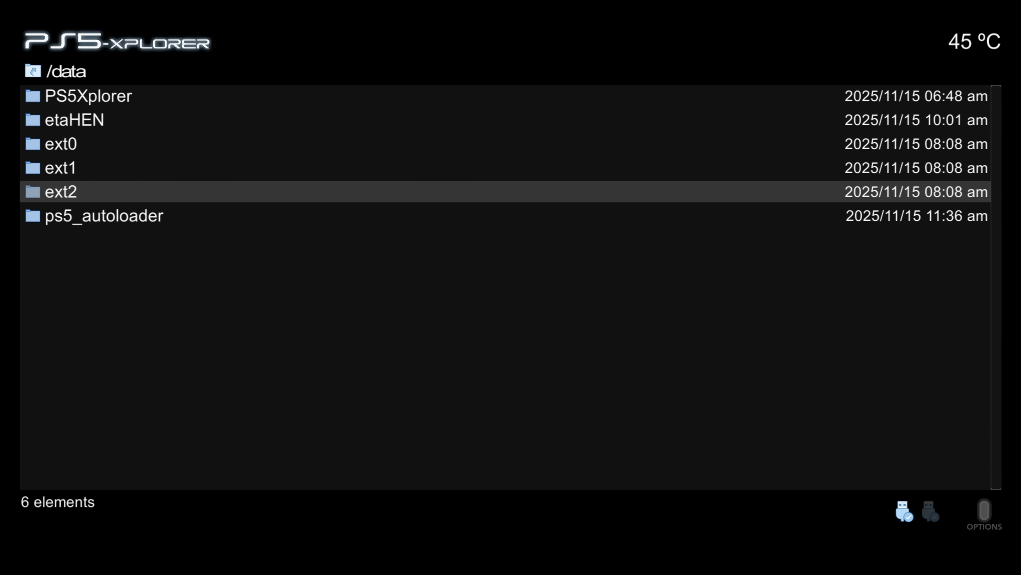
{"action": "key", "text": "Return"}
{"action": "key", "text": "Down"}
{"action": "key", "text": "Up"}
{"action": "key", "text": "BackSpace"}
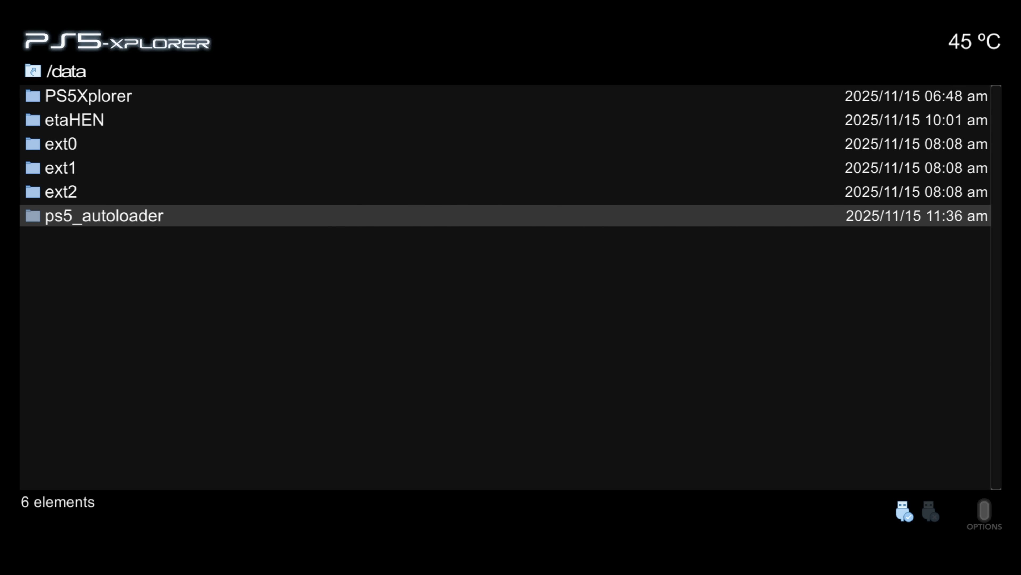
{"action": "key", "text": "super"}
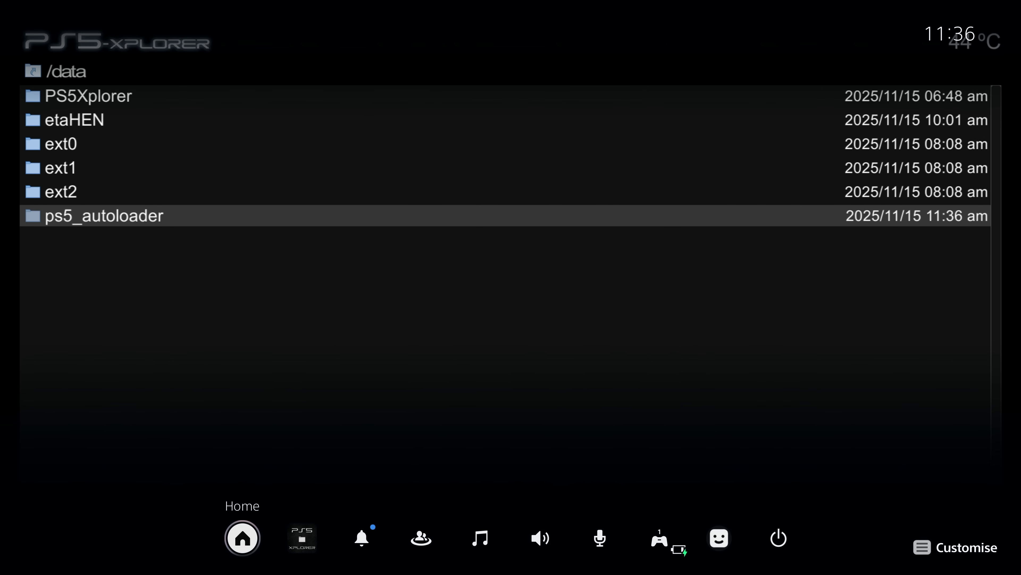
Close PS5-Xplorer from the app switcher
{"action": "key", "text": "Right"}
{"action": "key", "text": "Return"}
{"action": "key", "text": "Menu"}
{"action": "key", "text": "Down"}
{"action": "key", "text": "Return"}
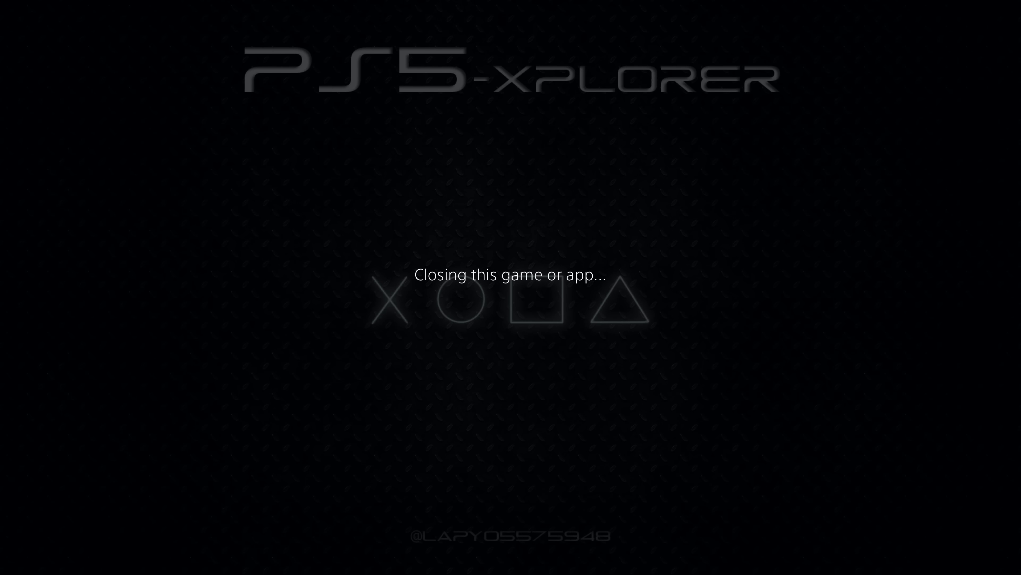
Restart the PS5 and launch YouTube to run the Y2JB exploit
{"action": "key", "text": "super"}
{"action": "key", "text": "Right"}
{"action": "key", "text": "Right"}
{"action": "key", "text": "Right"}
{"action": "key", "text": "Right"}
{"action": "key", "text": "Right"}
{"action": "key", "text": "Right"}
{"action": "key", "text": "Right"}
{"action": "key", "text": "Right"}
{"action": "key", "text": "Return"}
{"action": "key", "text": "Down"}
{"action": "key", "text": "Down"}
{"action": "key", "text": "Return"}
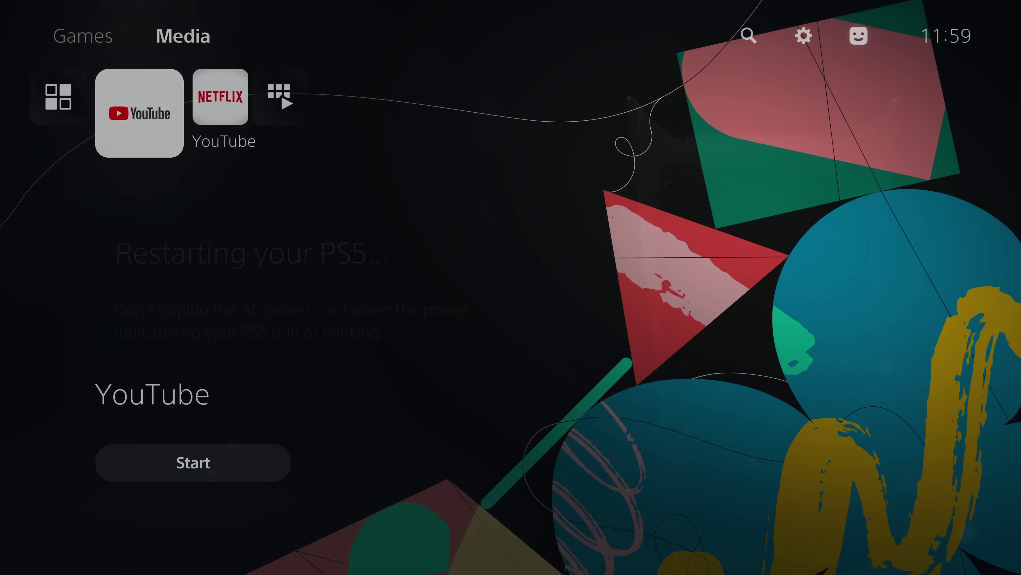
{"action": "key", "text": "Return"}
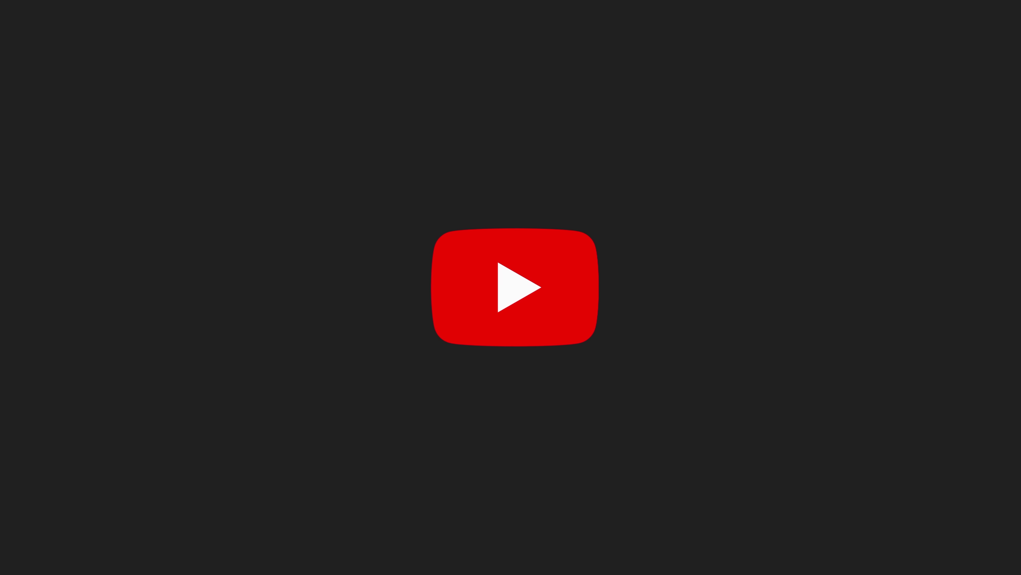
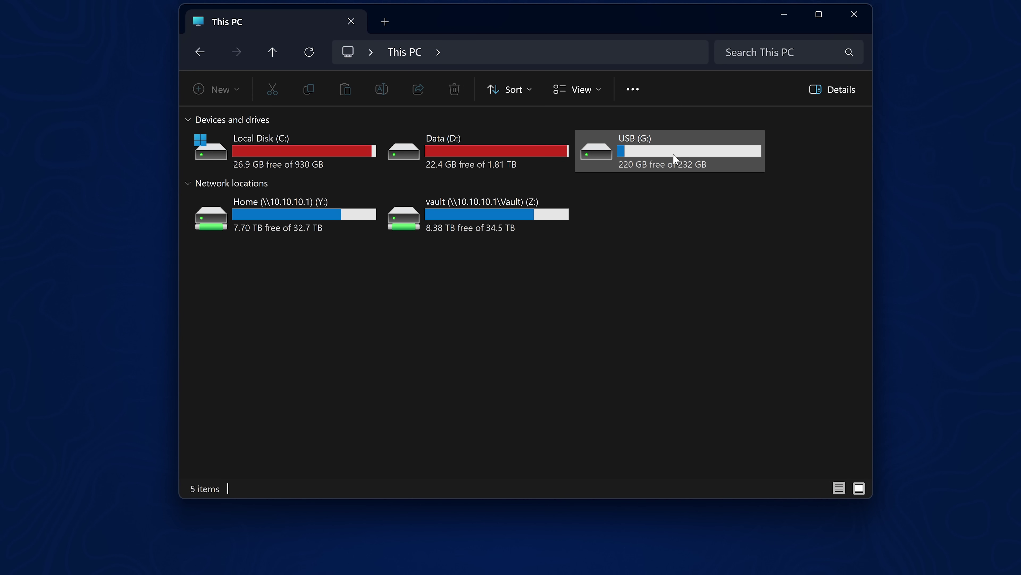
Open the USB (G:) drive and delete all five files on it
{"action": "double_click", "coordinate": [661, 158]}
{"action": "left_click_drag", "start_coordinate": [203, 282], "coordinate": [722, 140]}
{"action": "key", "text": "Delete"}
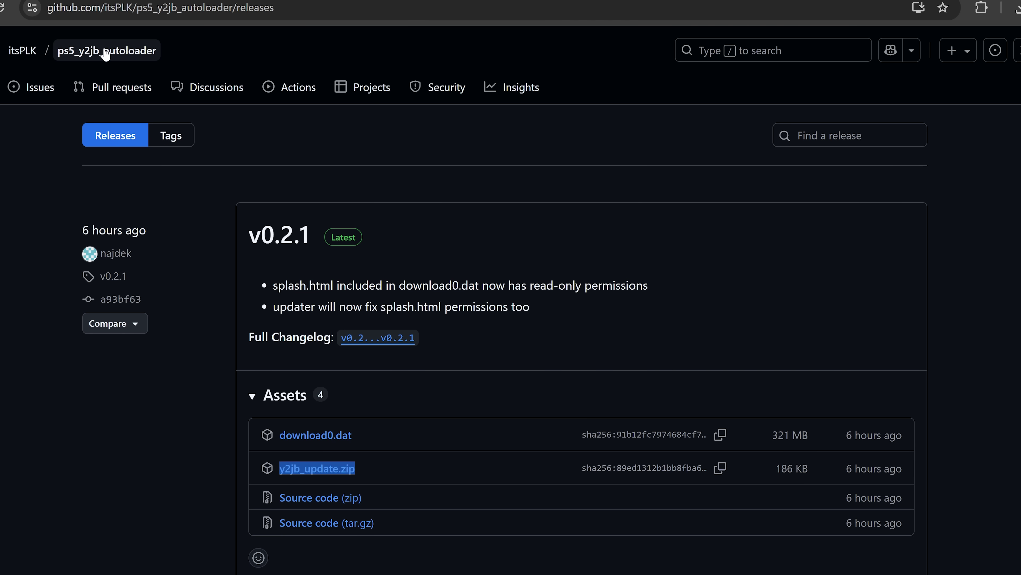
Find and highlight the y2jb_update.zip asset in the v0.2.1 release assets
{"action": "scroll", "coordinate": [440, 356], "scroll_direction": "down", "scroll_amount": 1}
{"action": "scroll", "coordinate": [439, 356], "scroll_direction": "down", "scroll_amount": 3}
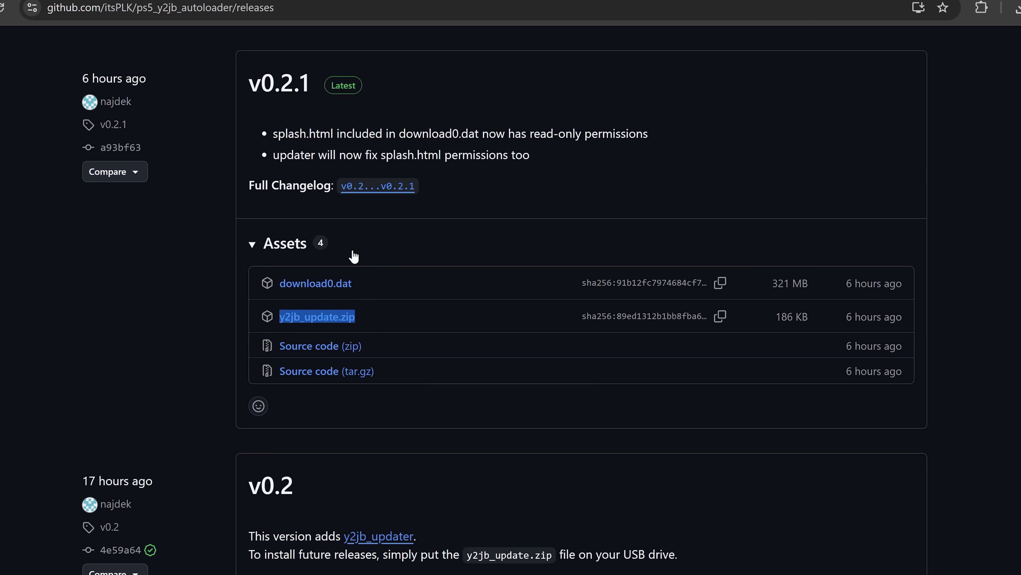
{"action": "left_click", "coordinate": [406, 312]}
{"action": "left_click_drag", "start_coordinate": [406, 312], "coordinate": [281, 318]}
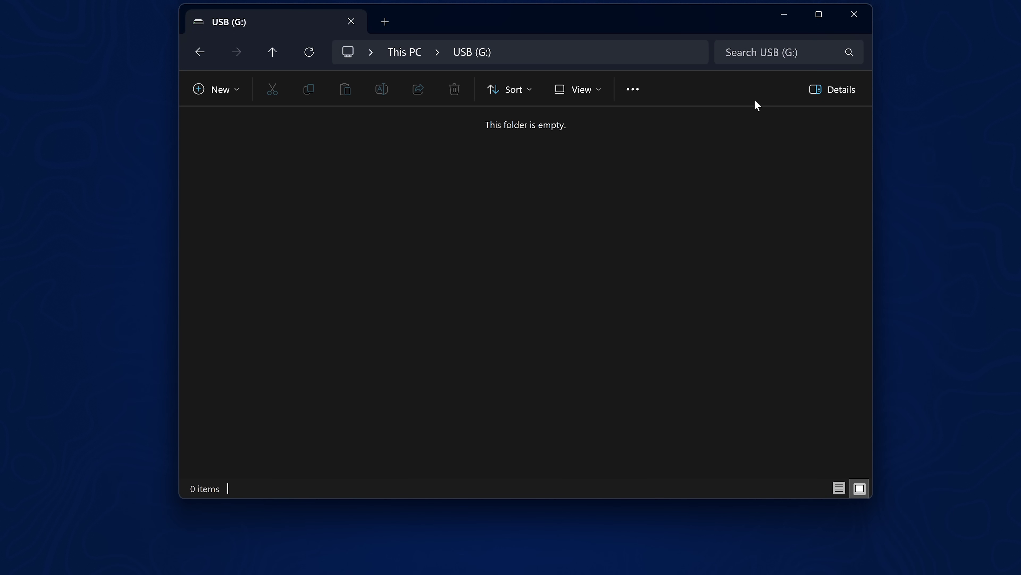
Copy the downloaded y2jb_update.zip from the desktop into the empty USB (G:) drive
{"action": "left_click_drag", "start_coordinate": [744, 18], "coordinate": [760, 254]}
{"action": "left_click", "coordinate": [533, 144]}
{"action": "left_click_drag", "start_coordinate": [535, 139], "coordinate": [449, 429]}
{"action": "left_click_drag", "start_coordinate": [598, 257], "coordinate": [610, 35]}
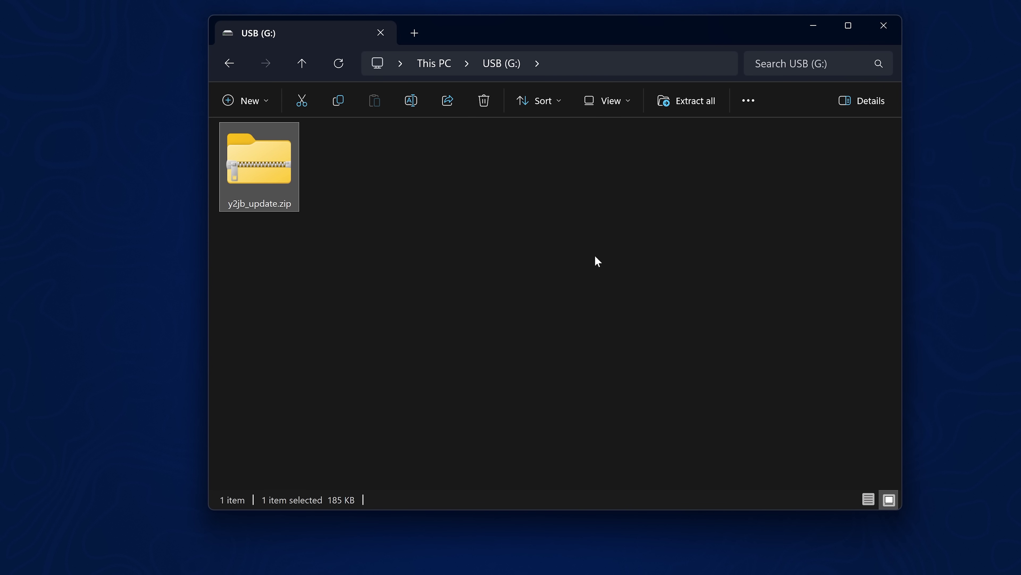
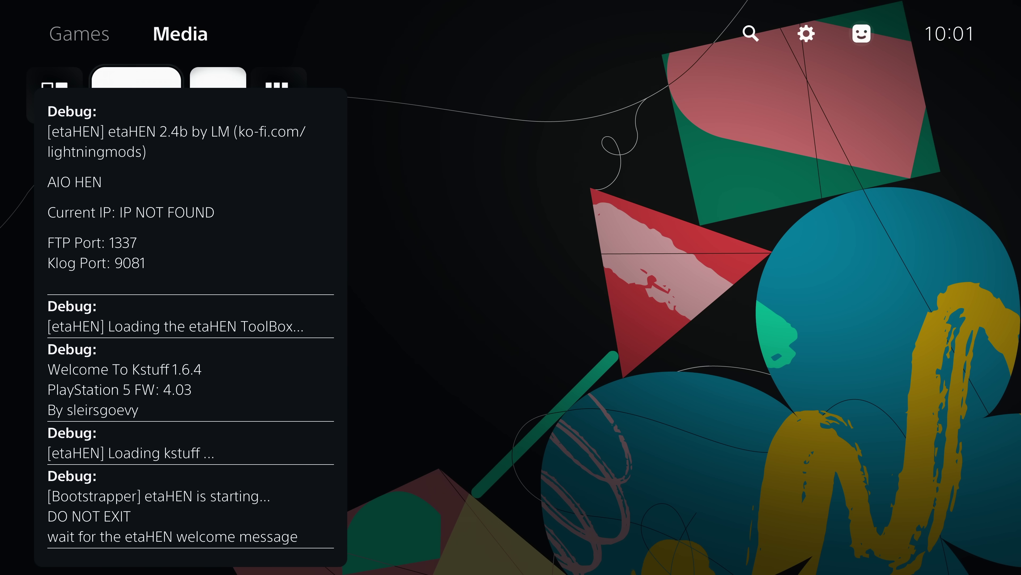
Dismiss the etaHEN debug notification panel and return focus to the YouTube tile on Media home
{"action": "key", "text": "Up"}
{"action": "key", "text": "Right"}
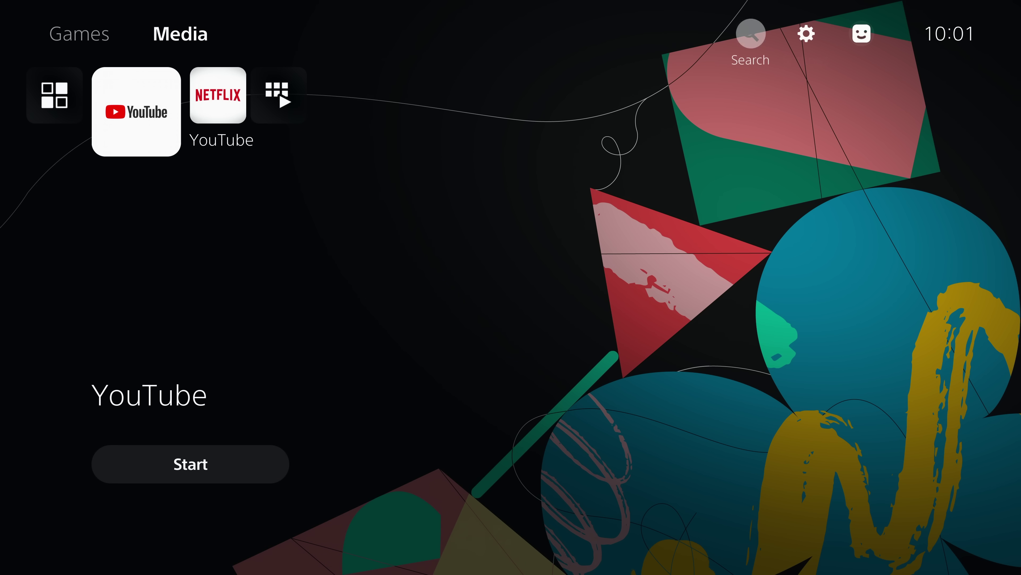
{"action": "key", "text": "Left"}
{"action": "key", "text": "Down"}
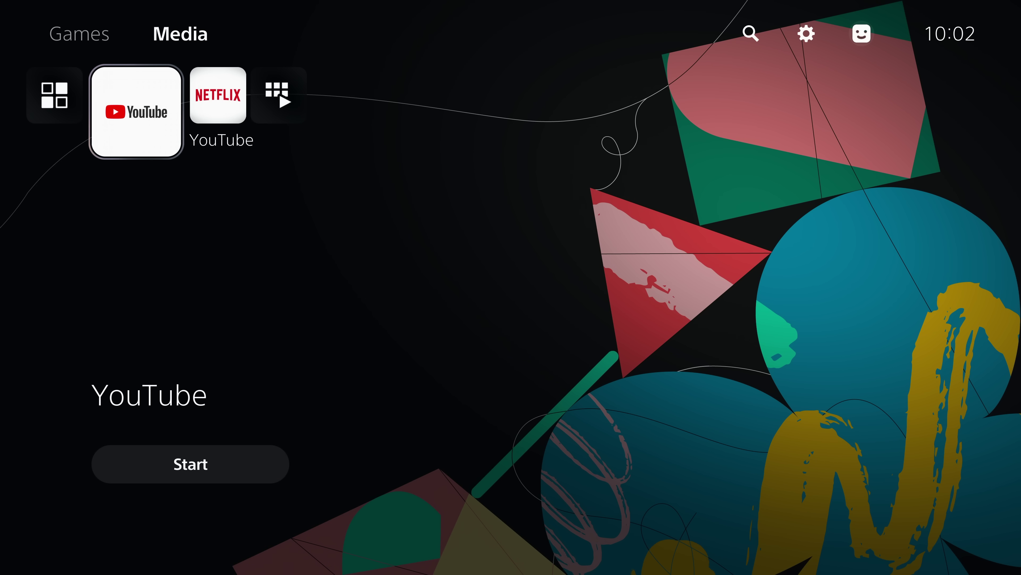